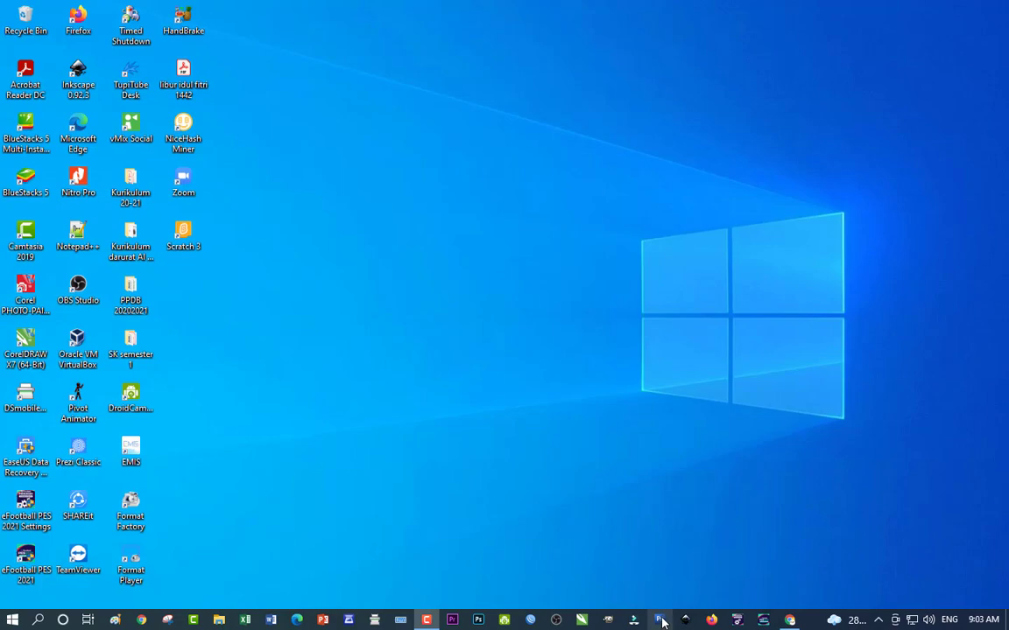
# Step: Launch Adobe Photoshop CS3 and start a new document with the Custom preset
pyautogui.click(661, 621)
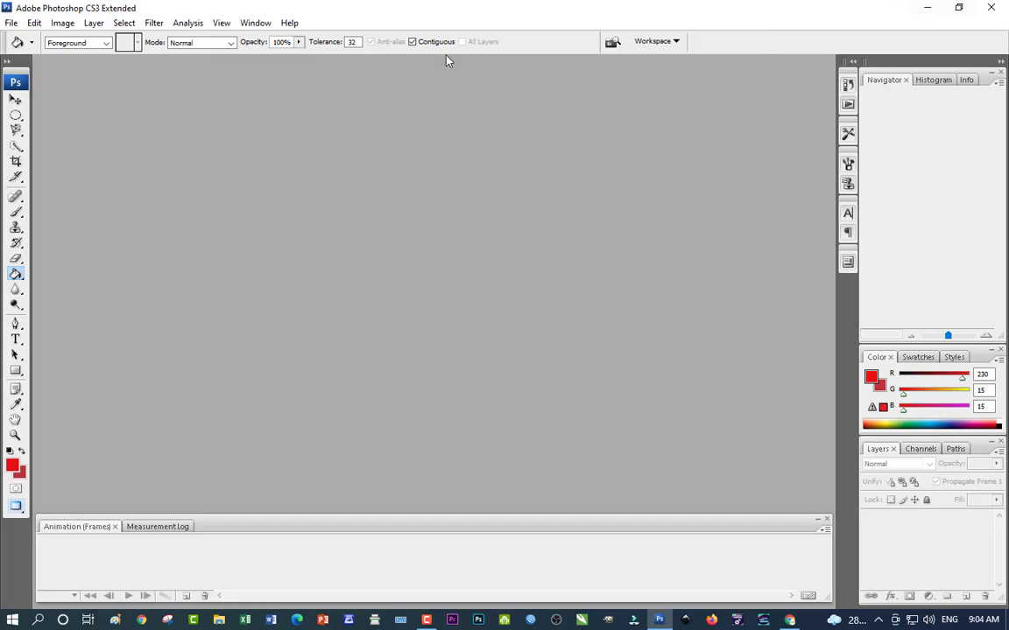
pyautogui.click(12, 24)
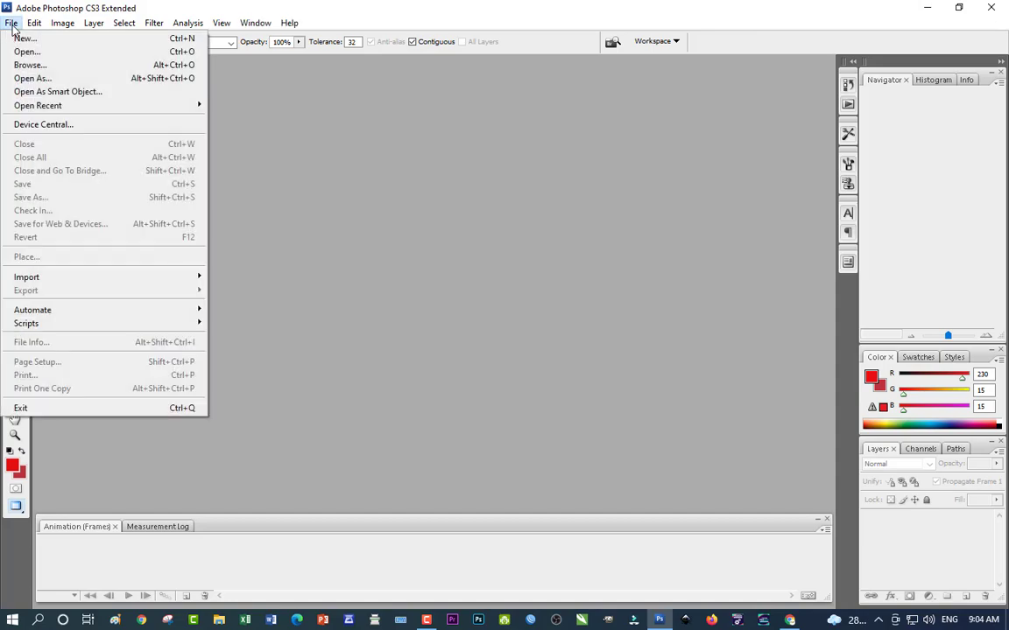
pyautogui.click(21, 38)
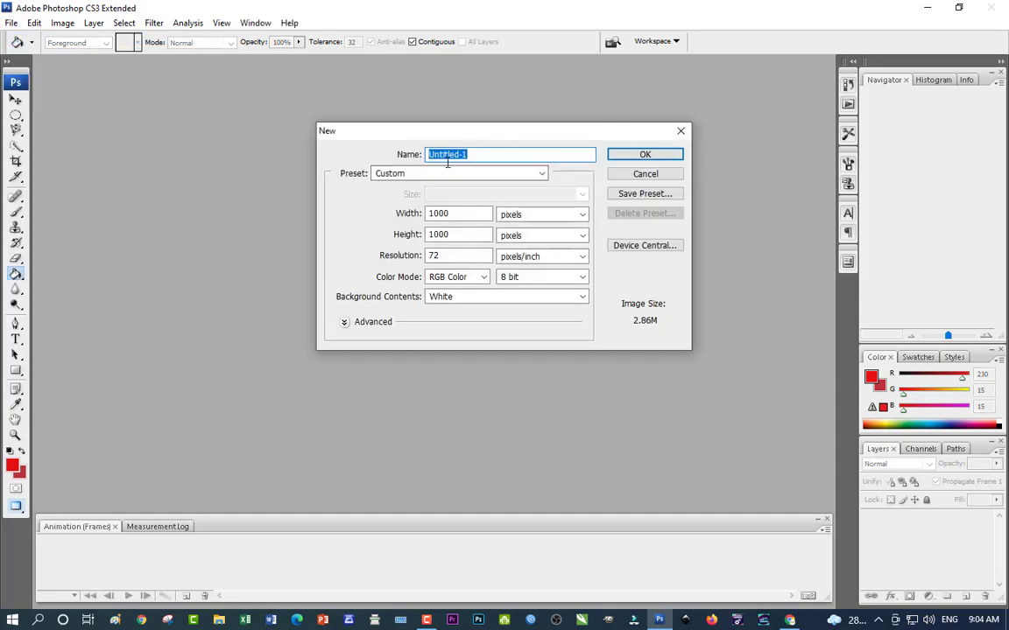
pyautogui.click(525, 173)
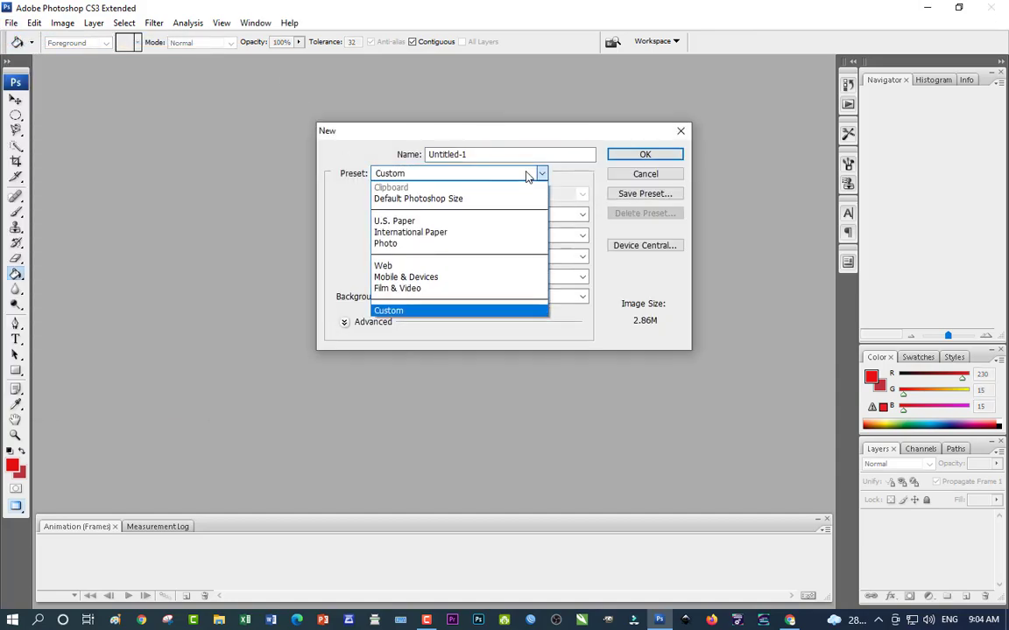
pyautogui.click(525, 175)
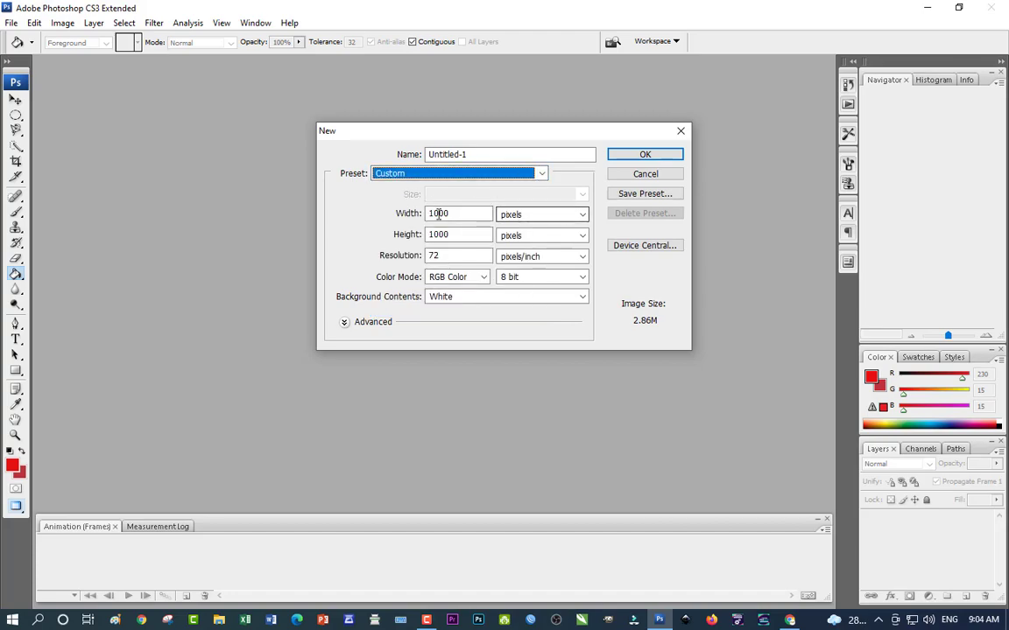
# Step: Try inches, cm, mm and points as the new document's width unit, and return the unit to pixels
pyautogui.click(519, 219)
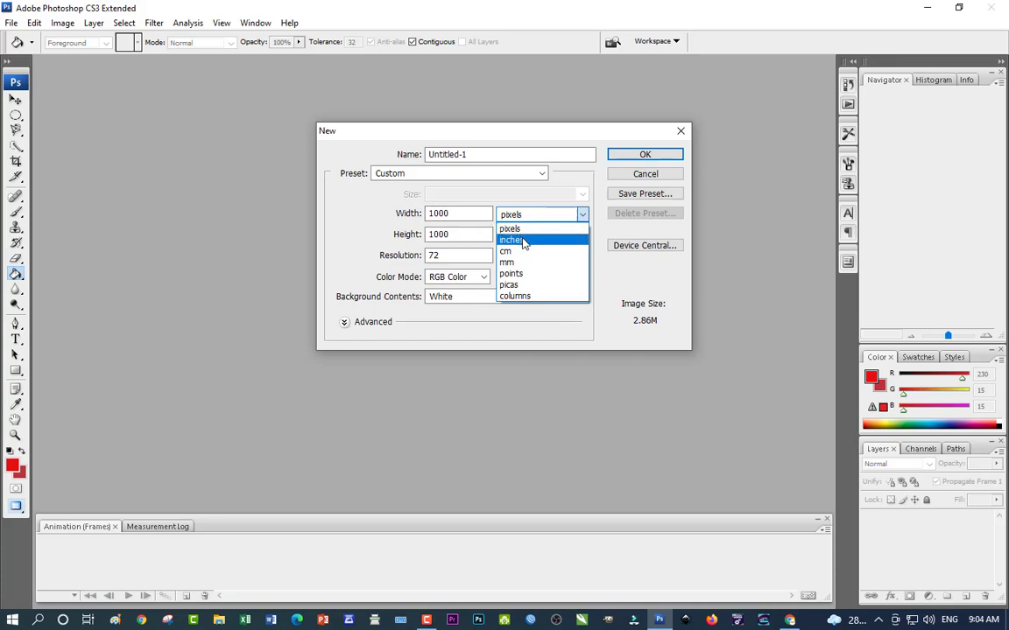
pyautogui.click(517, 238)
pyautogui.click(525, 219)
pyautogui.click(525, 251)
pyautogui.click(525, 218)
pyautogui.click(507, 261)
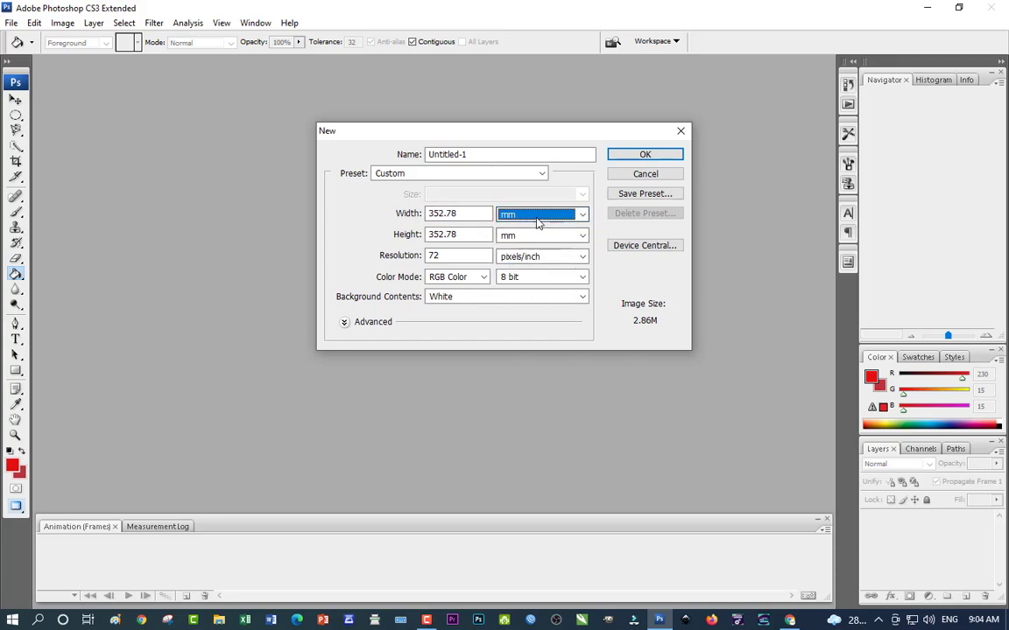
pyautogui.click(536, 219)
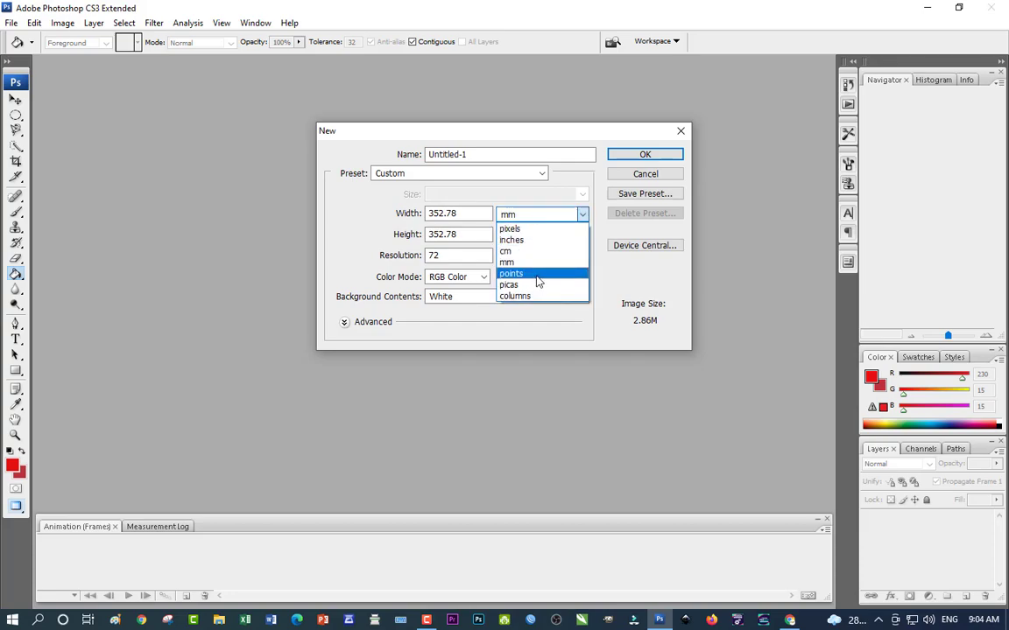
pyautogui.click(536, 275)
pyautogui.click(534, 216)
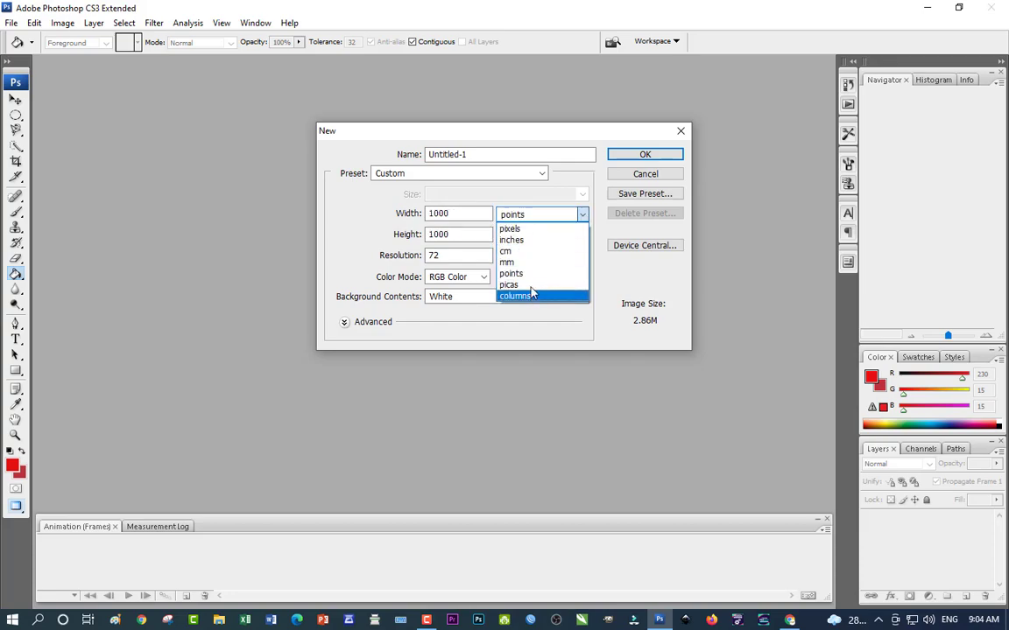
pyautogui.click(533, 227)
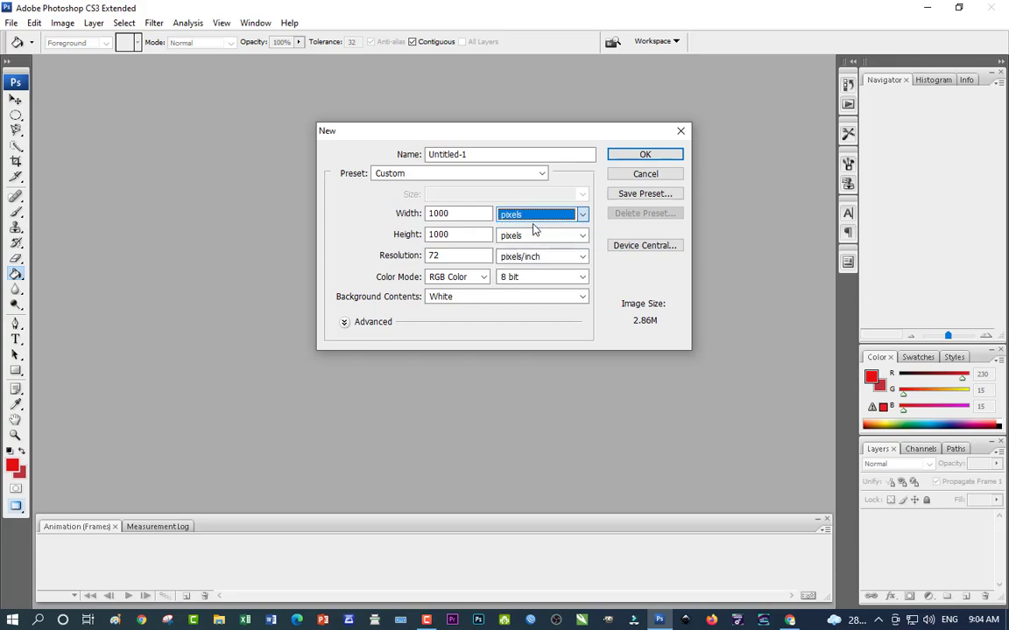
# Step: Switch the size unit to cm and create the document with a width of 30 cm and a height of 20 cm
pyautogui.click(531, 218)
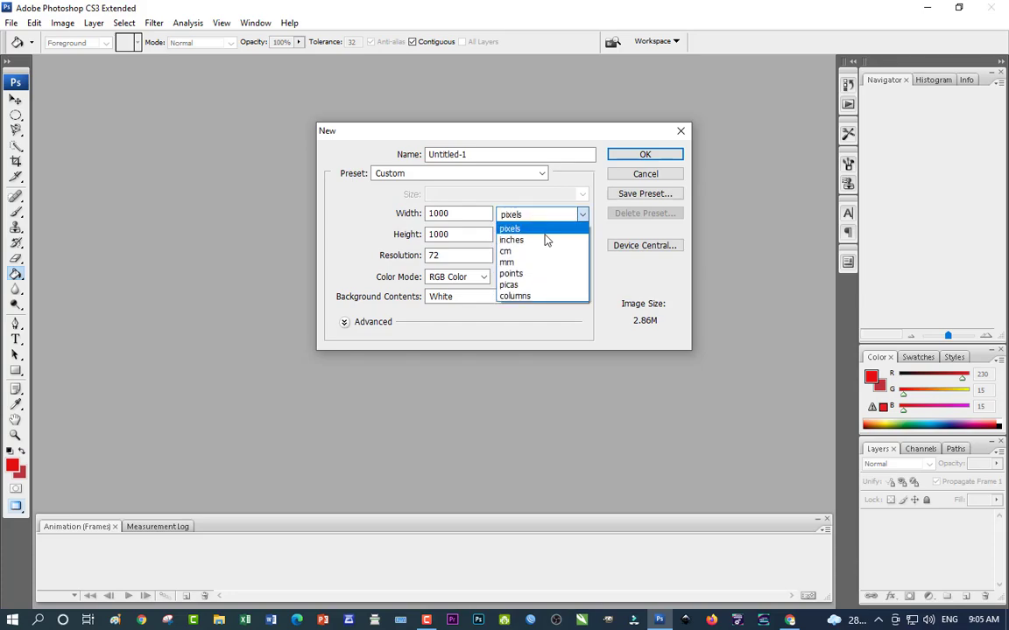
pyautogui.click(534, 253)
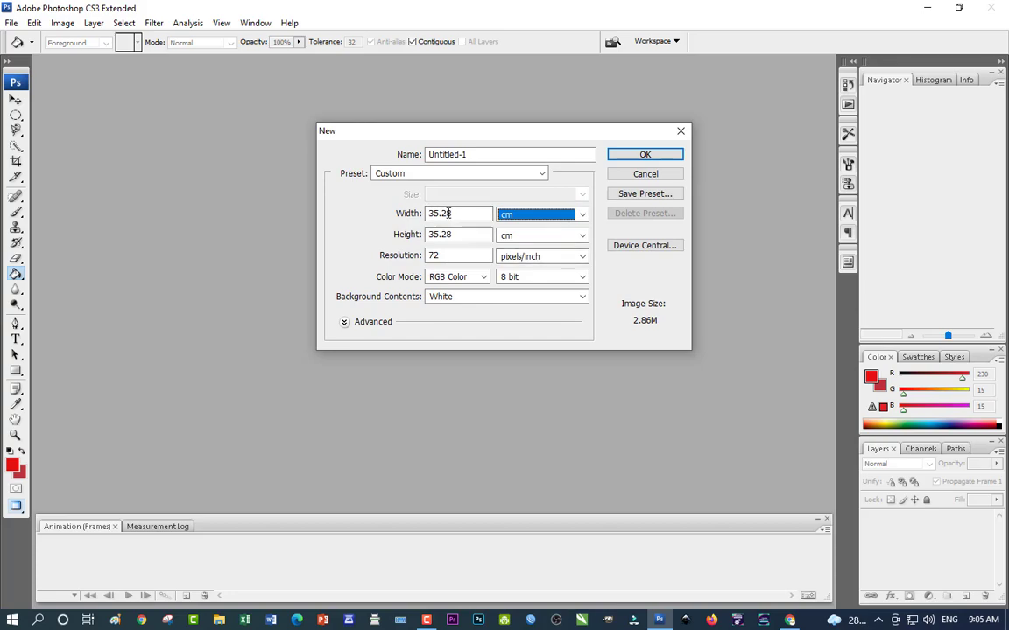
pyautogui.click(454, 215)
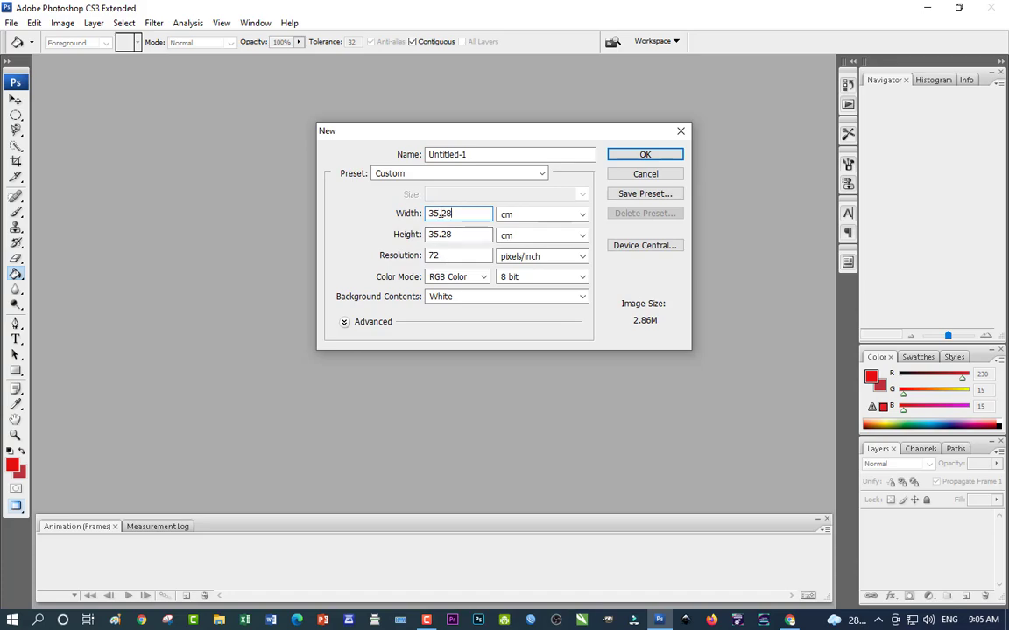
pyautogui.click(416, 214)
pyautogui.write('30')
pyautogui.click(404, 235)
pyautogui.write('20')
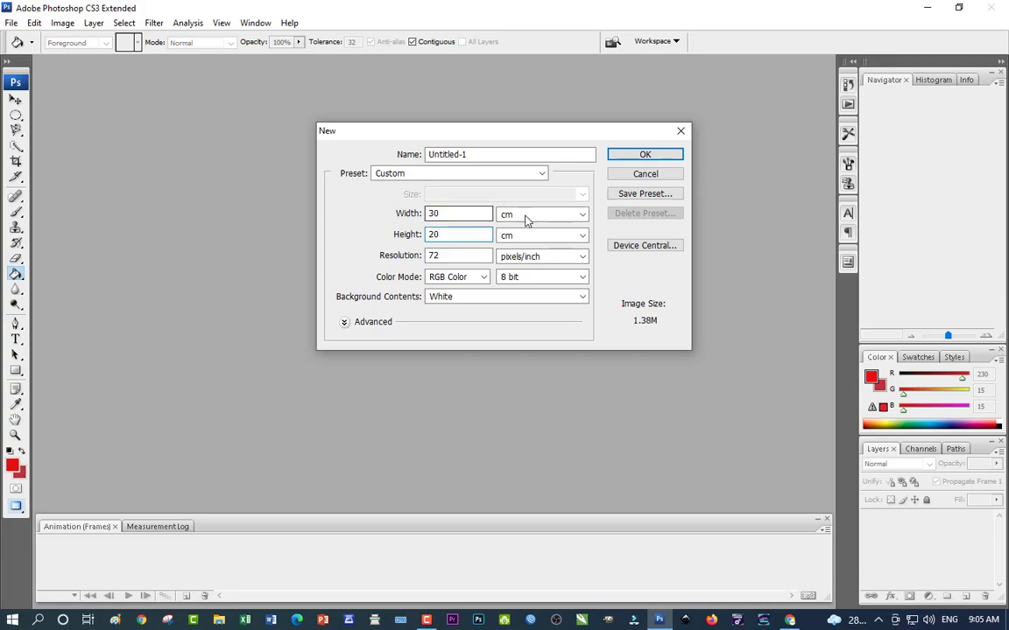
pyautogui.click(643, 155)
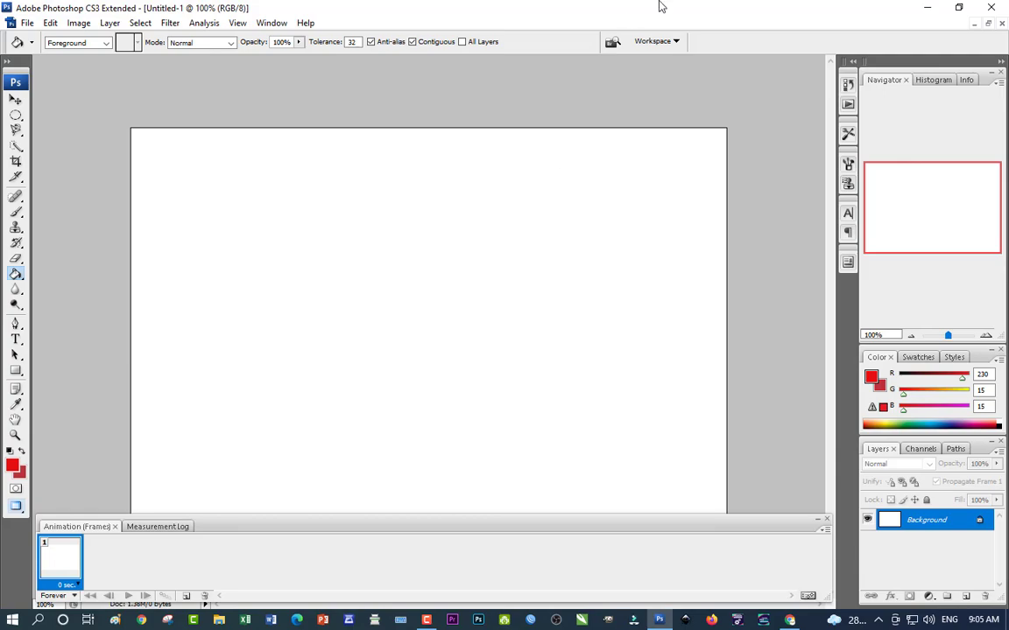
pyautogui.click(28, 22)
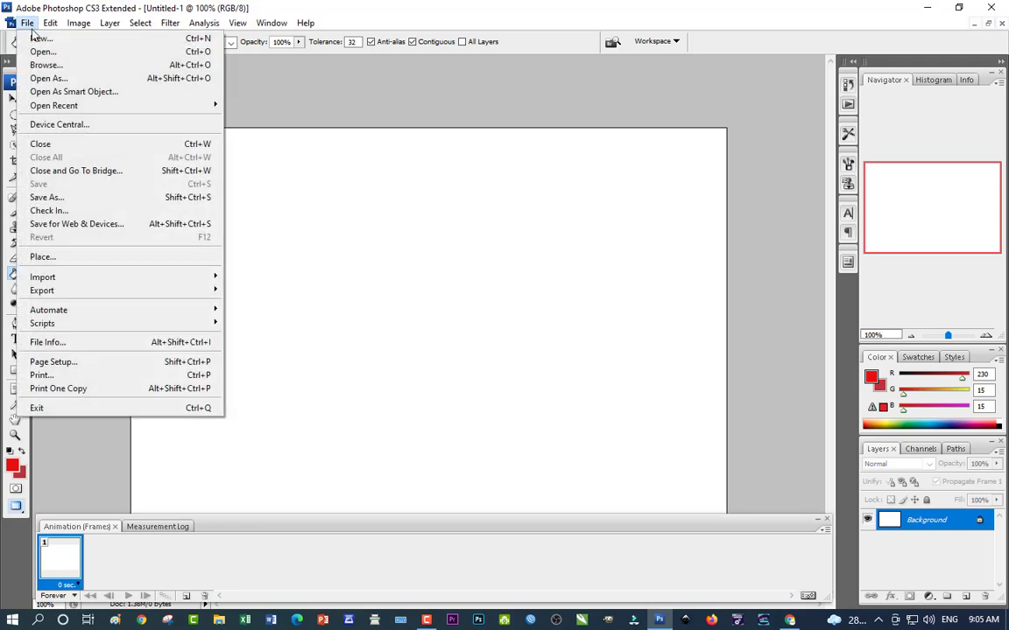
pyautogui.click(225, 46)
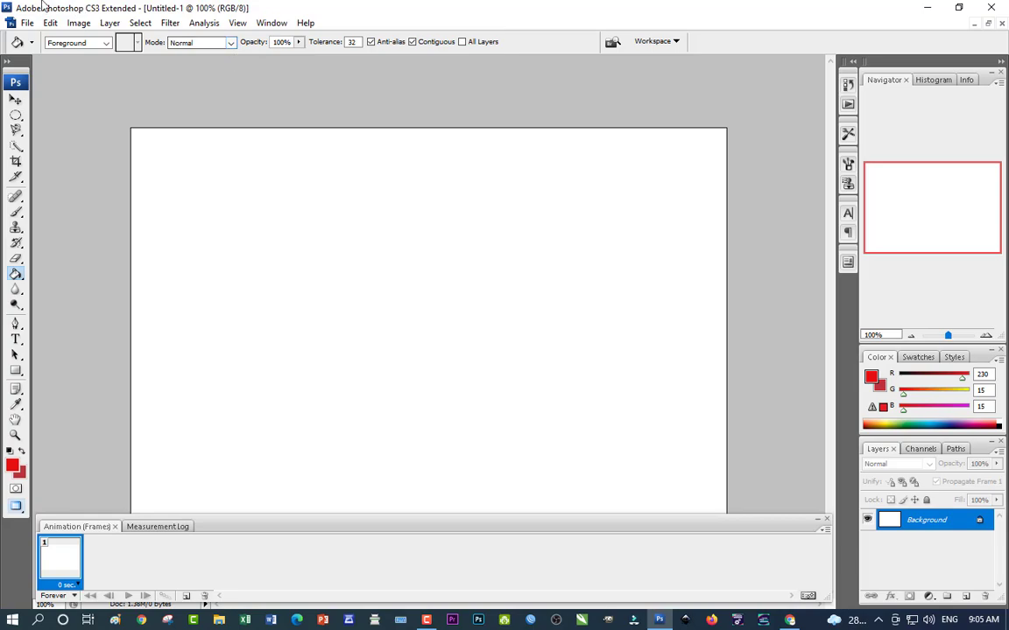
pyautogui.click(27, 22)
pyautogui.moveTo(50, 26)
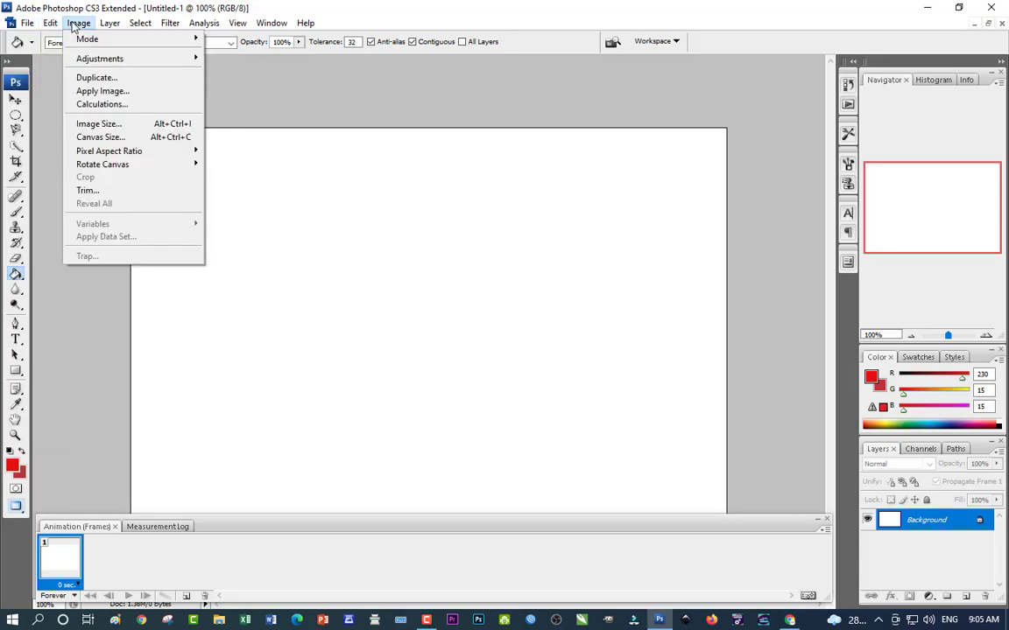
pyautogui.moveTo(111, 26)
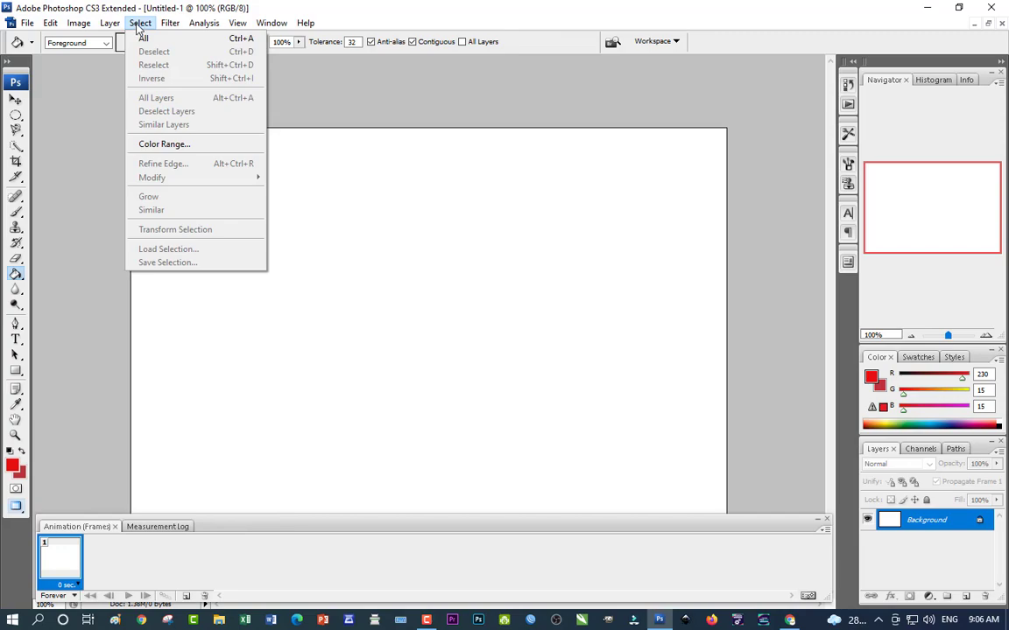
pyautogui.moveTo(172, 27)
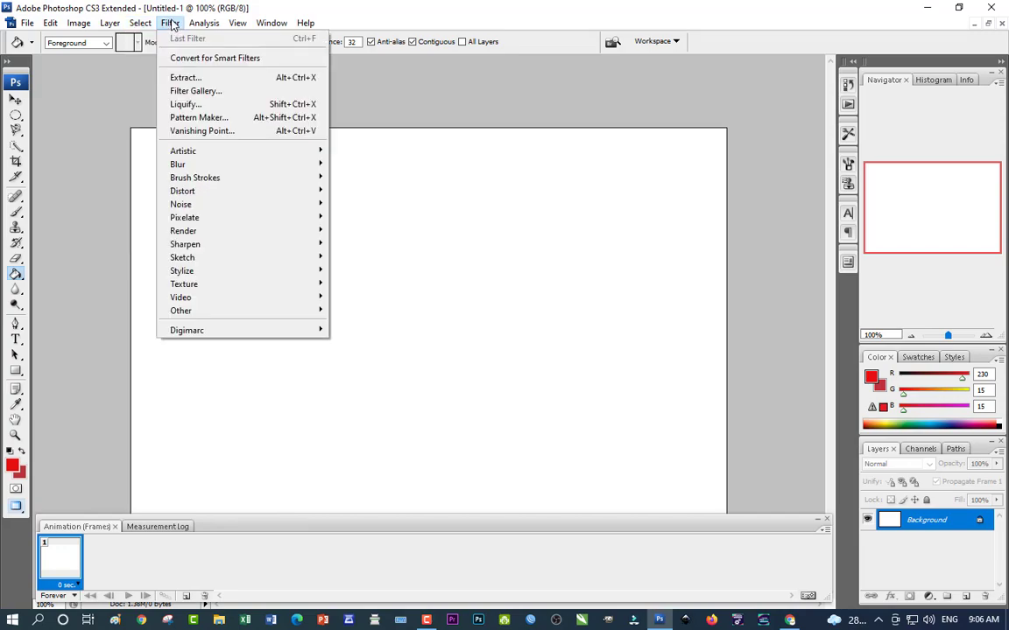
pyautogui.moveTo(260, 27)
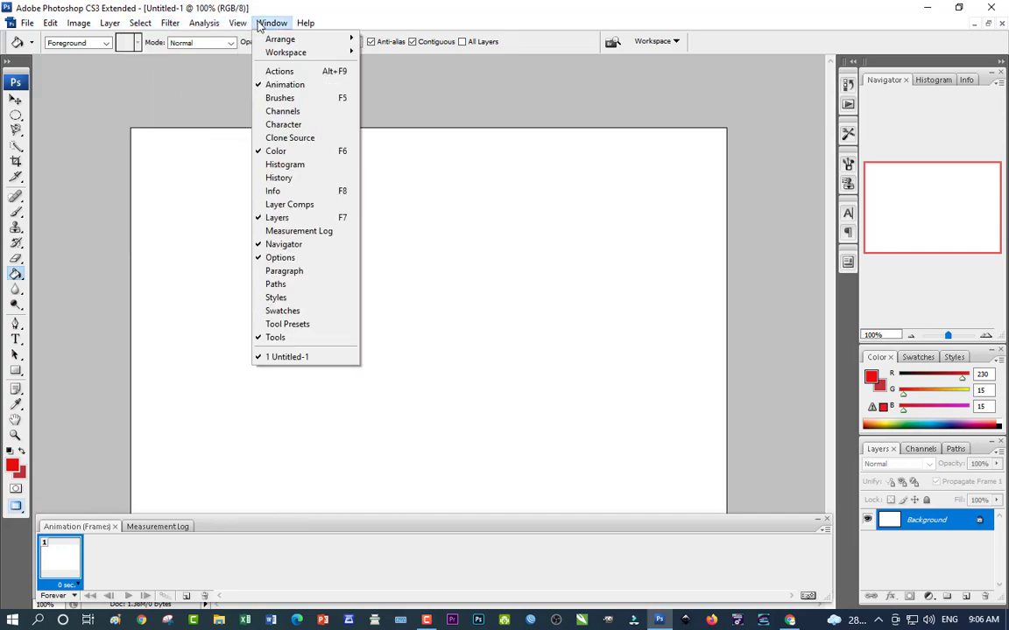
pyautogui.moveTo(210, 26)
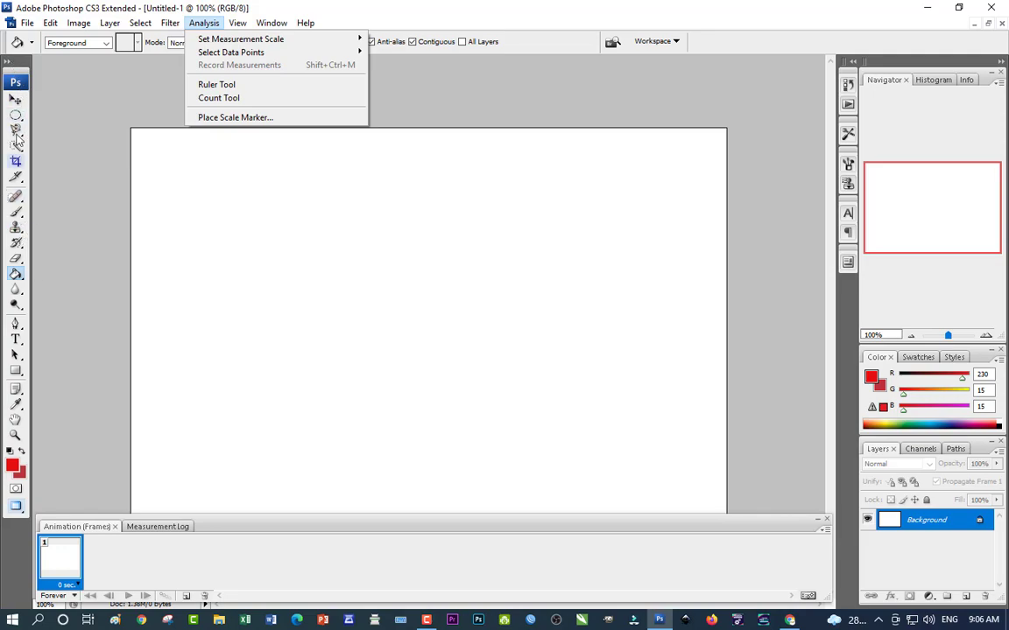
pyautogui.click(105, 107)
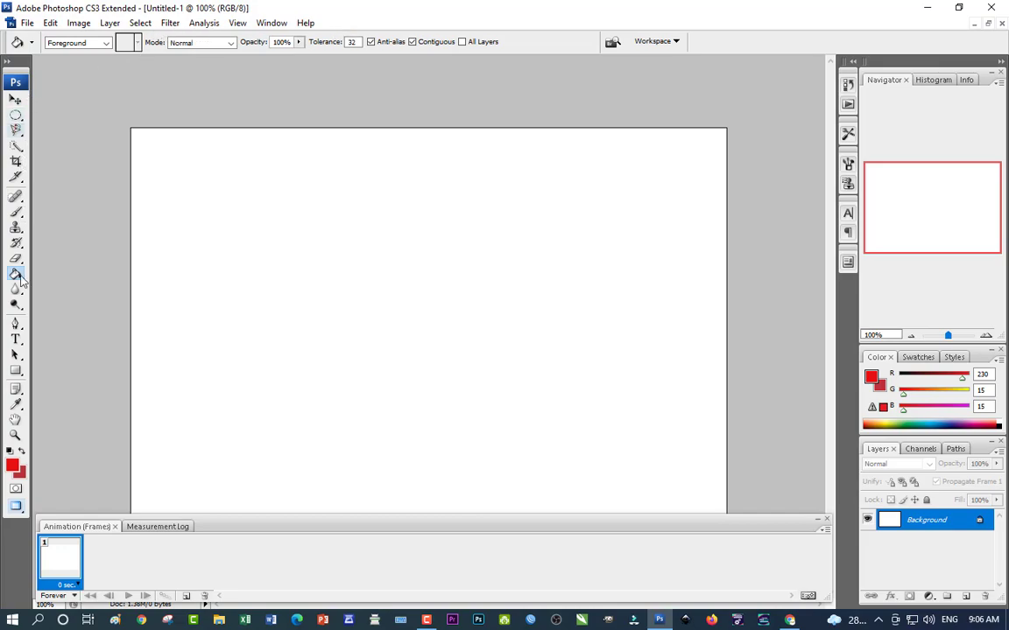
# Step: Cycle through the full-screen modes to the standard screen mode and maximize the document window
pyautogui.click(17, 508)
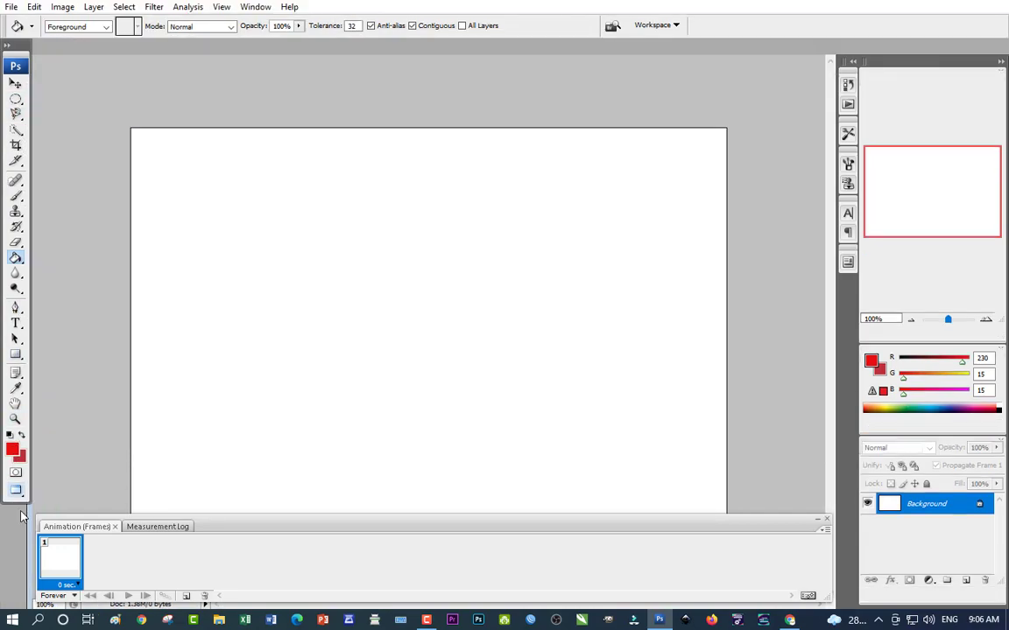
pyautogui.click(18, 493)
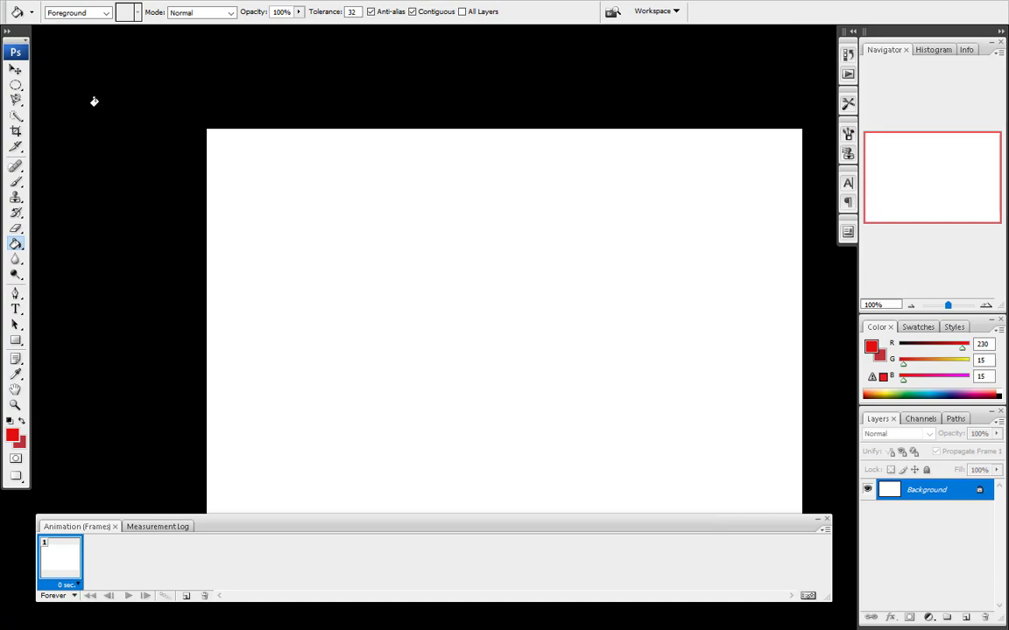
pyautogui.click(15, 487)
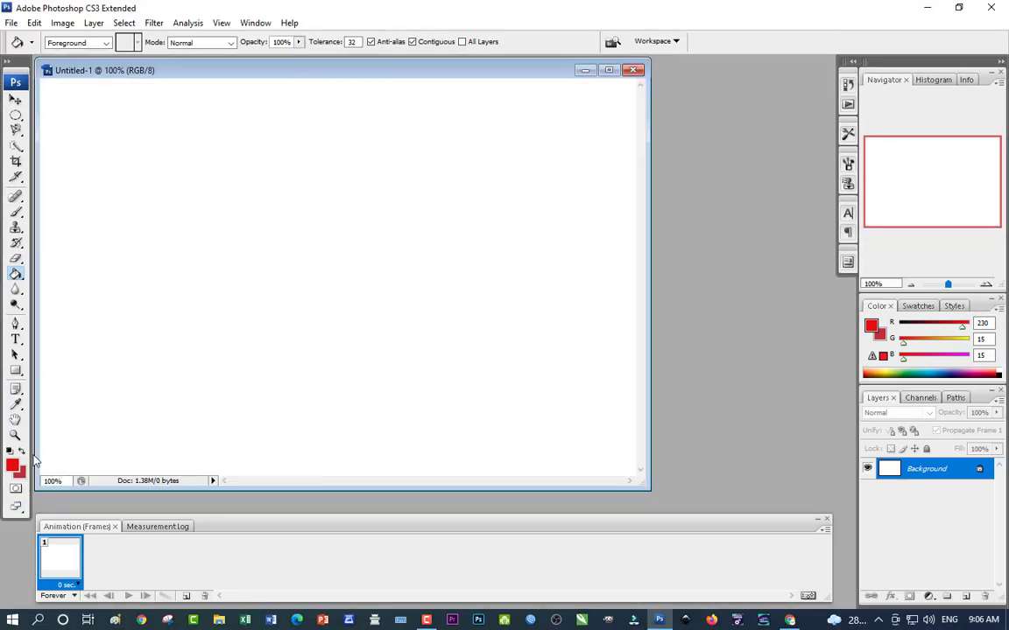
pyautogui.click(608, 70)
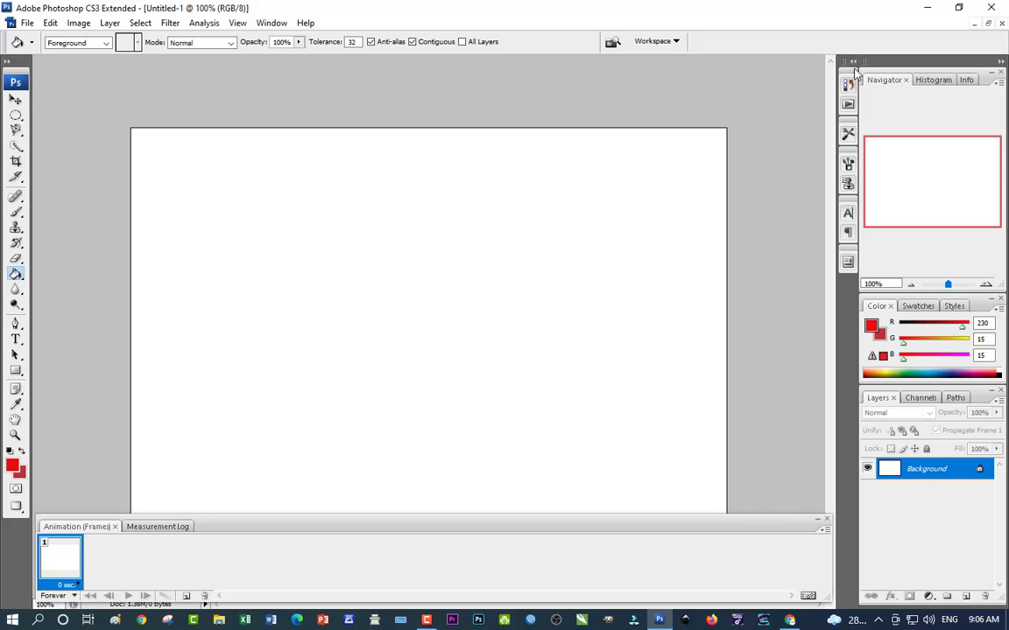
# Step: View the document's Histogram and return to the Navigator
pyautogui.click(933, 80)
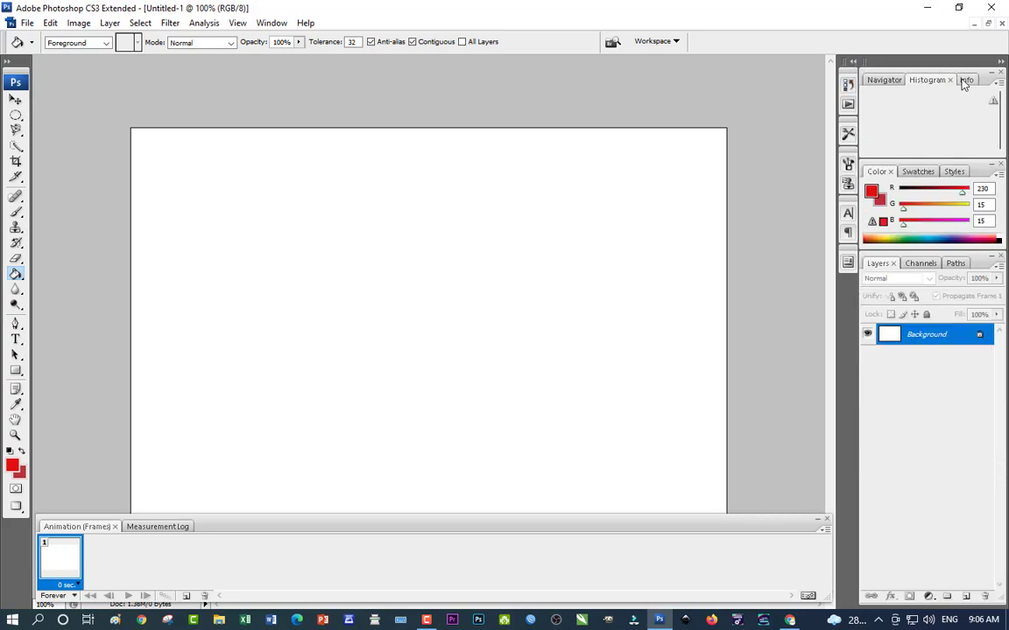
pyautogui.click(884, 80)
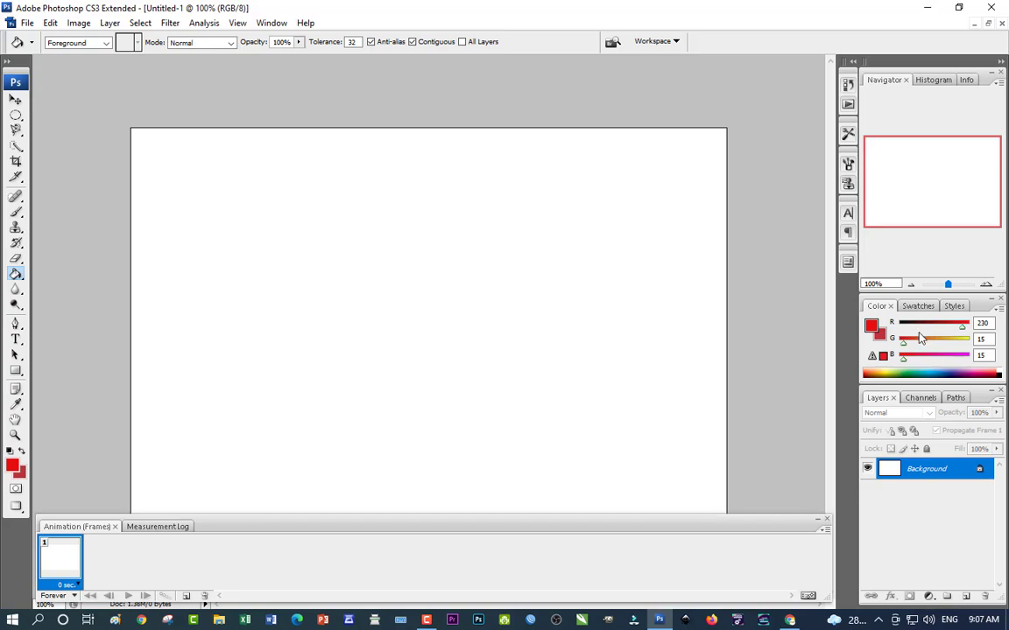
# Step: Swap the foreground and background colours and set the foreground colour to near-black #211b1b
pyautogui.click(15, 464)
pyautogui.click(22, 474)
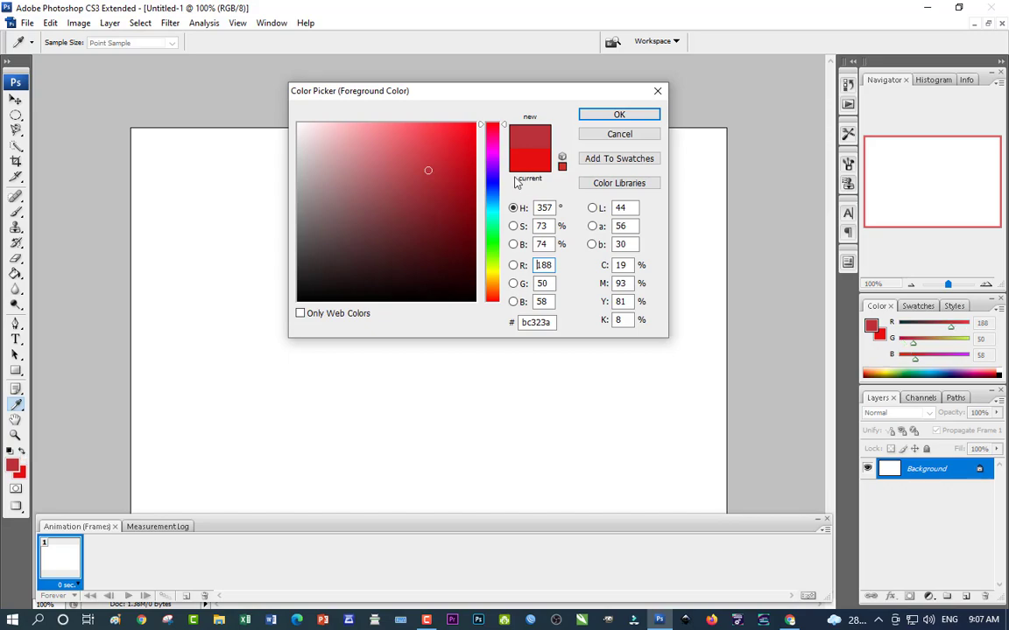
pyautogui.click(405, 251)
pyautogui.click(330, 278)
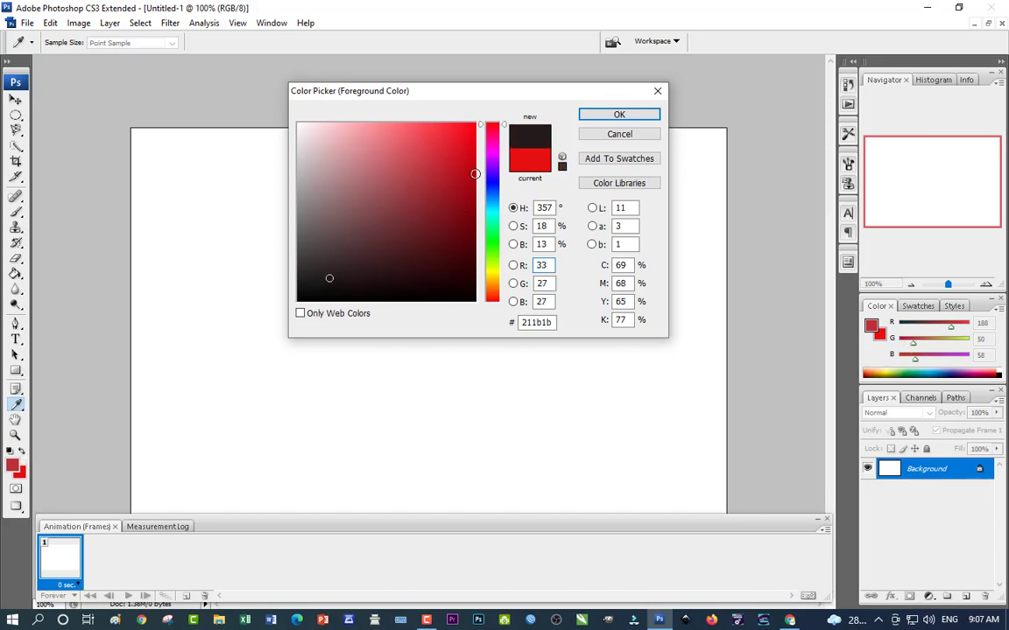
pyautogui.click(617, 115)
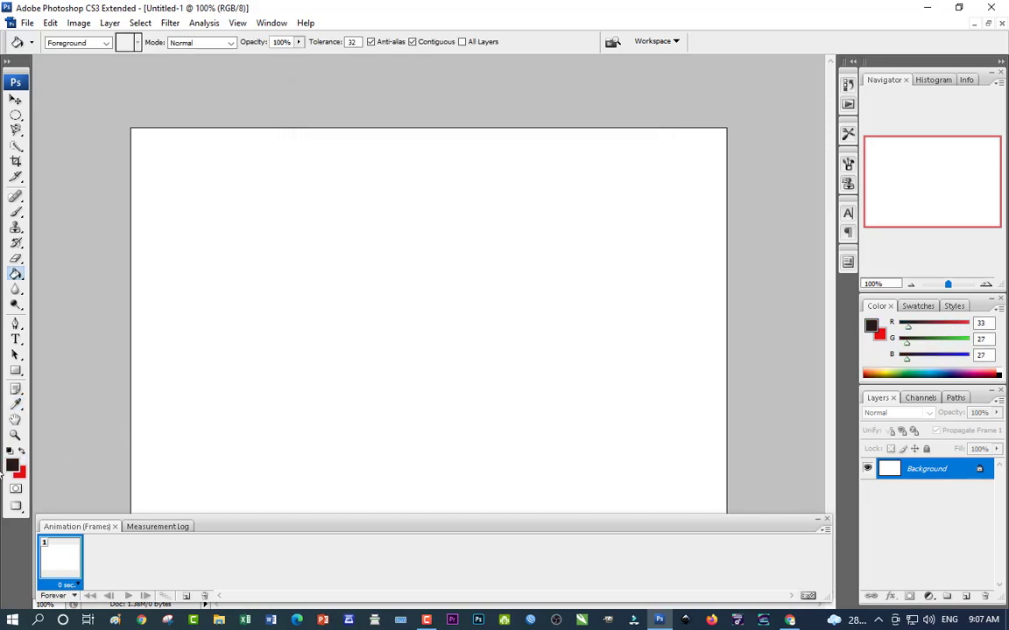
# Step: Set the background colour to red #d41313
pyautogui.click(20, 473)
pyautogui.click(459, 154)
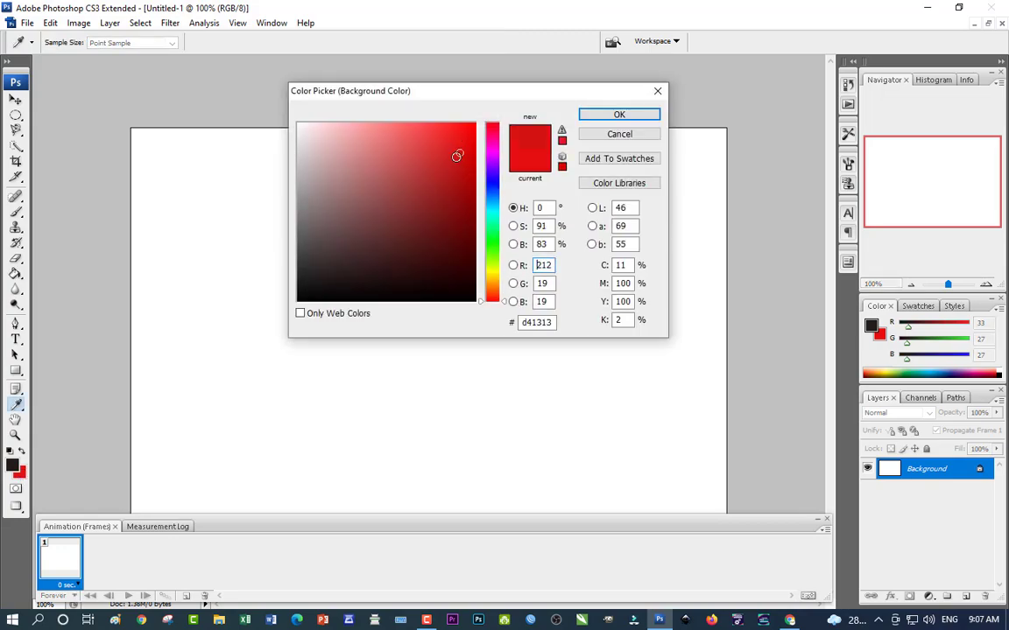
pyautogui.click(619, 114)
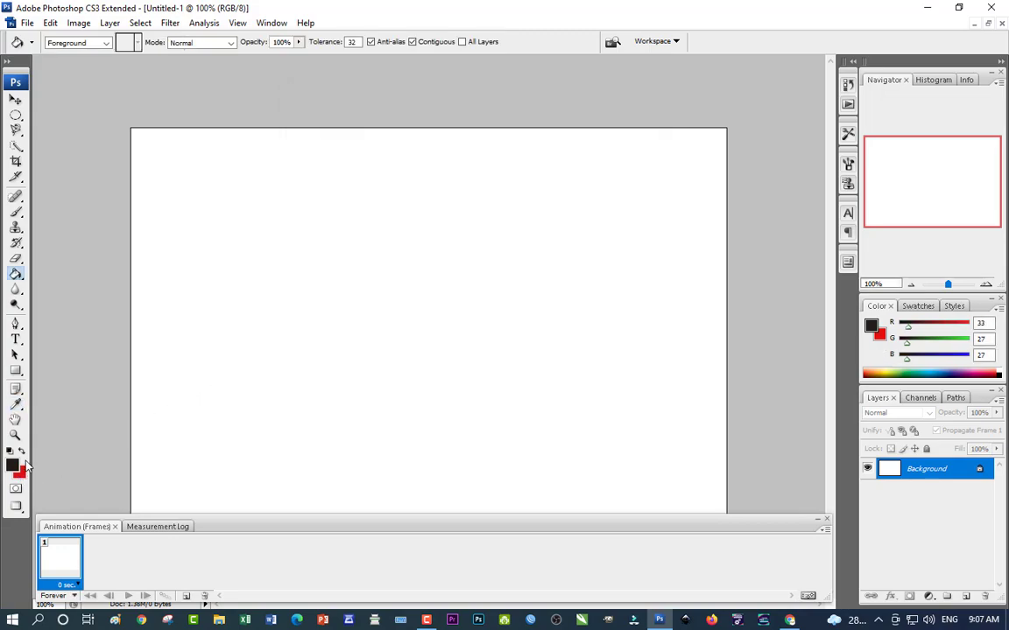
# Step: Check the red #d41313 in the colour picker and swap the colours so red is the foreground colour
pyautogui.press('x')
pyautogui.click(13, 469)
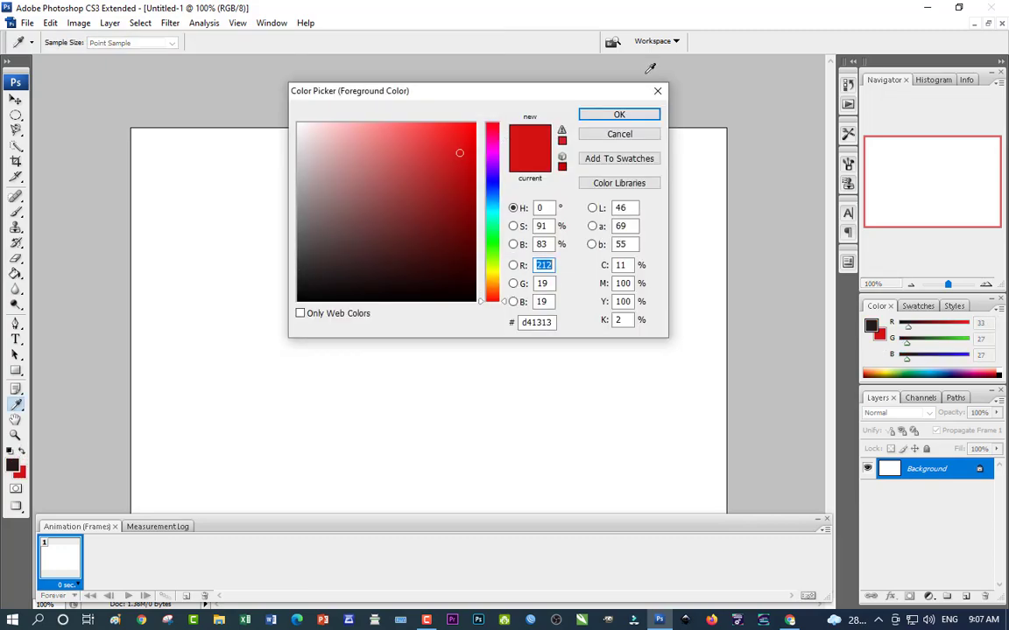
pyautogui.click(614, 114)
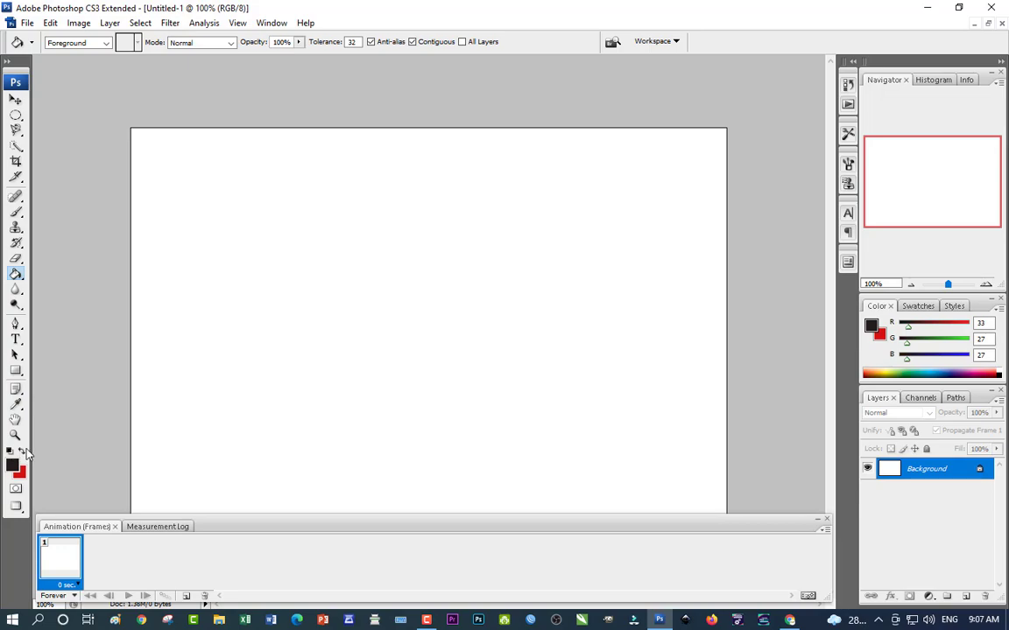
pyautogui.click(23, 451)
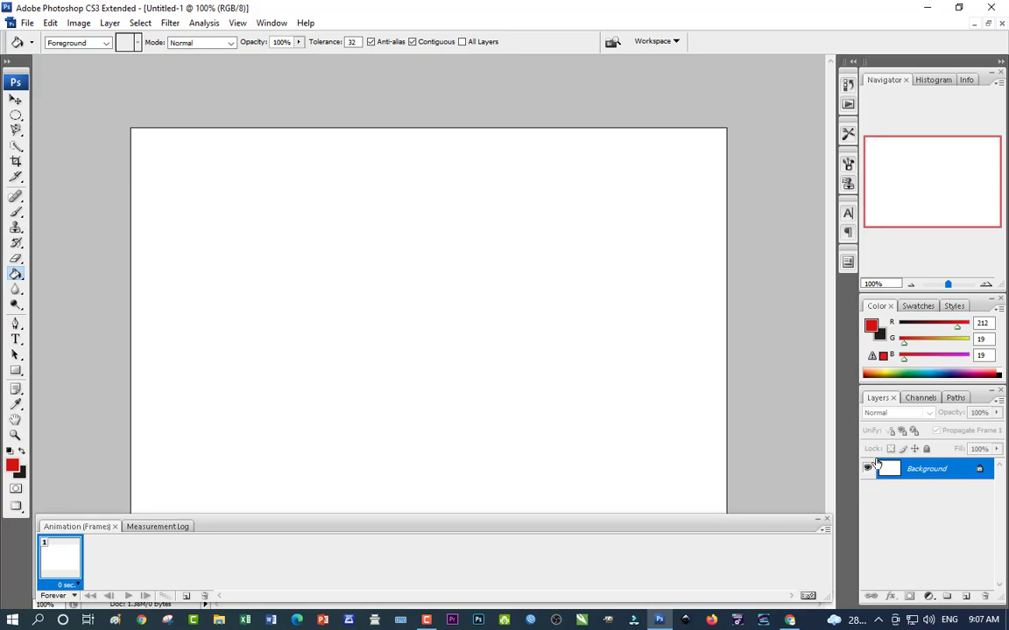
# Step: Convert the locked Background into a regular layer named Layer 0
pyautogui.doubleClick(970, 468)
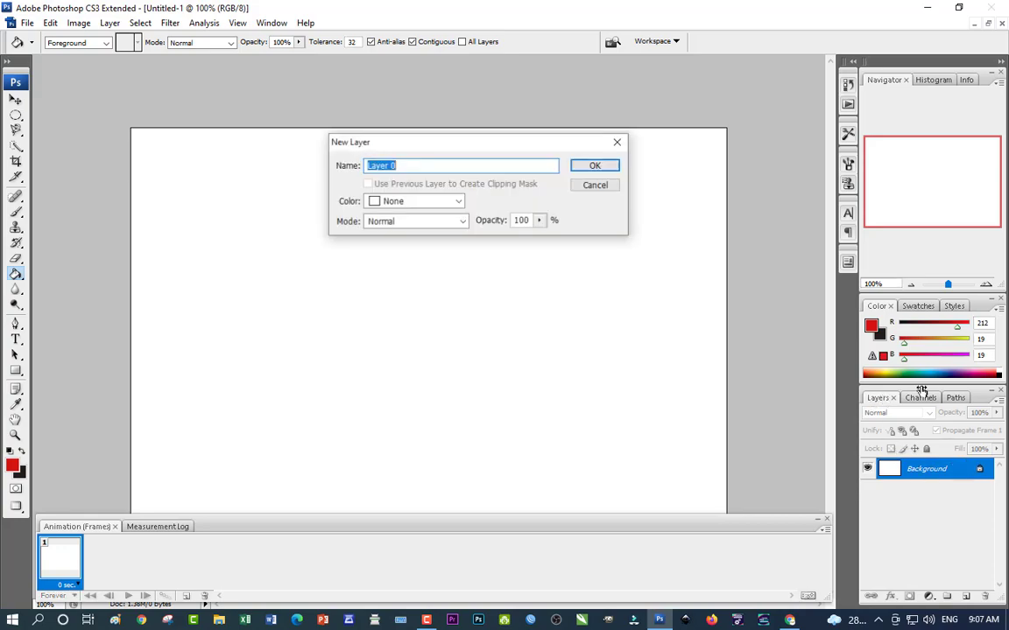
pyautogui.press('Return')
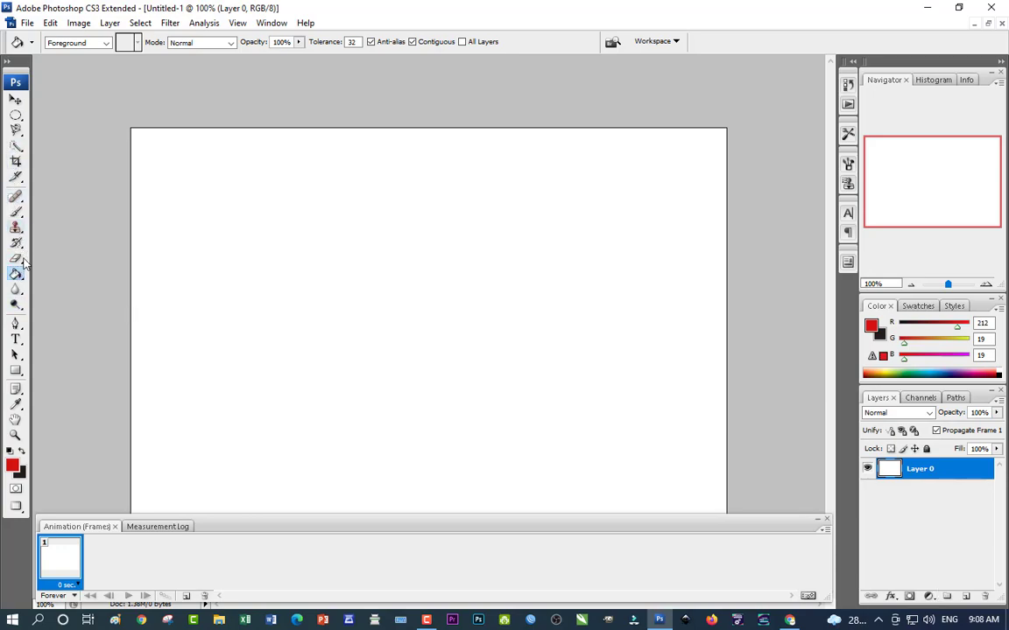
# Step: Add the red 72 pt text "text" in the upper middle of the canvas with the Horizontal Type tool
pyautogui.click(16, 339)
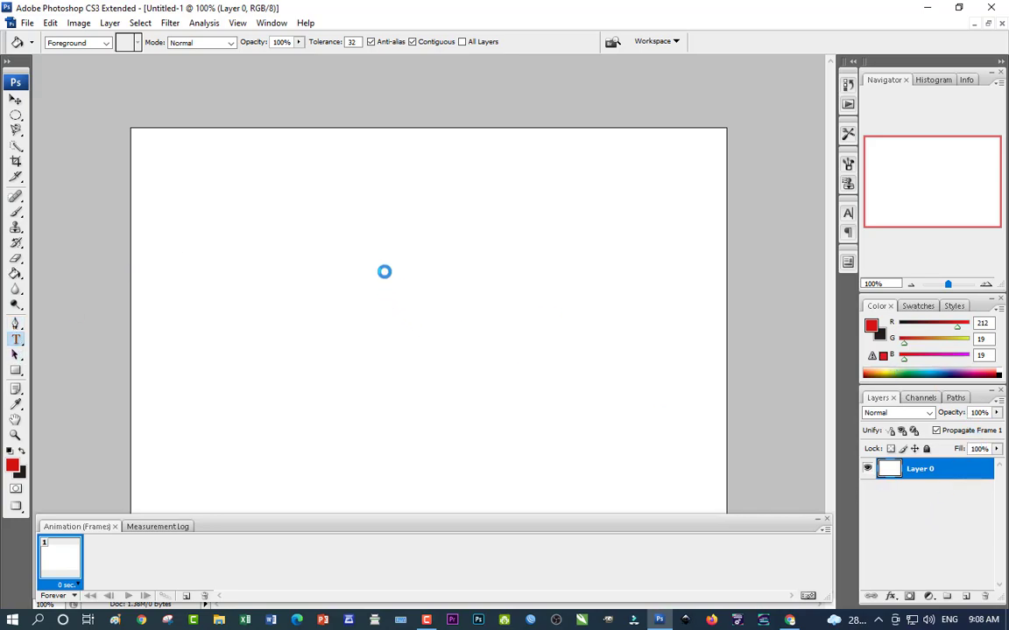
pyautogui.click(378, 265)
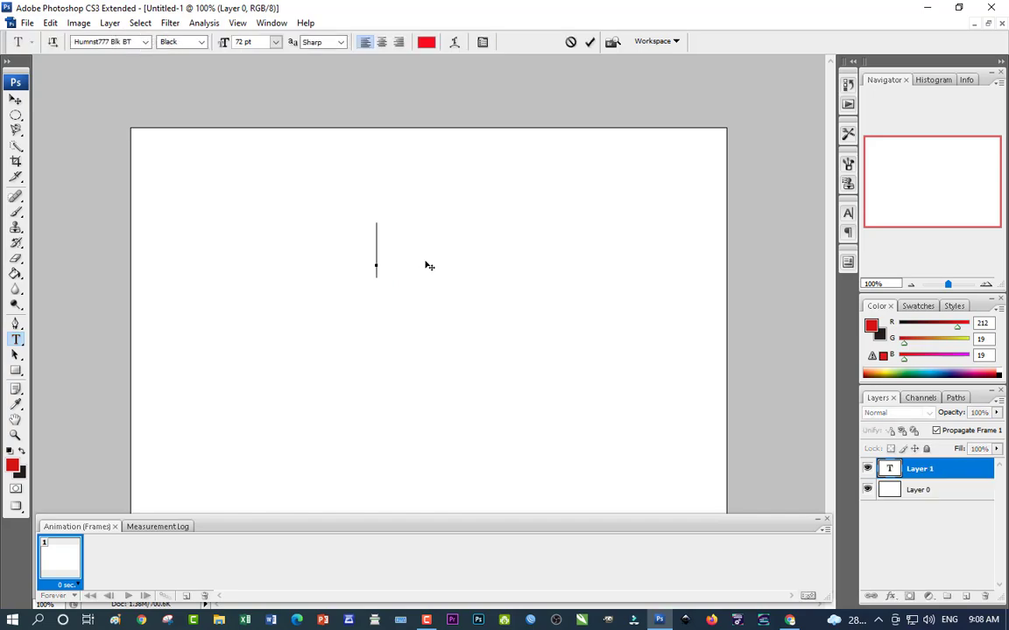
pyautogui.write('t')
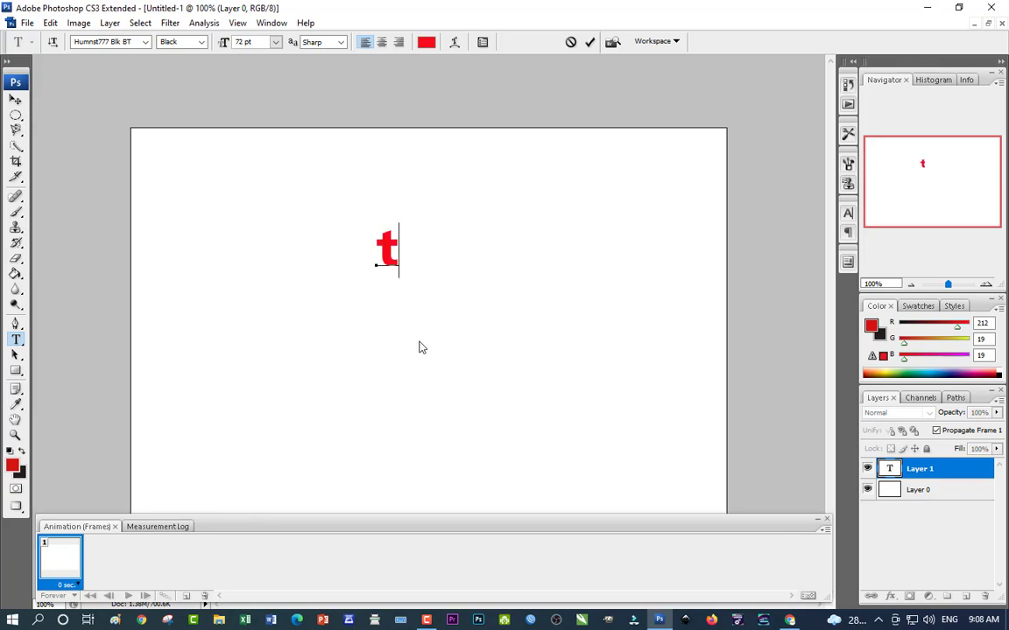
pyautogui.write('ext')
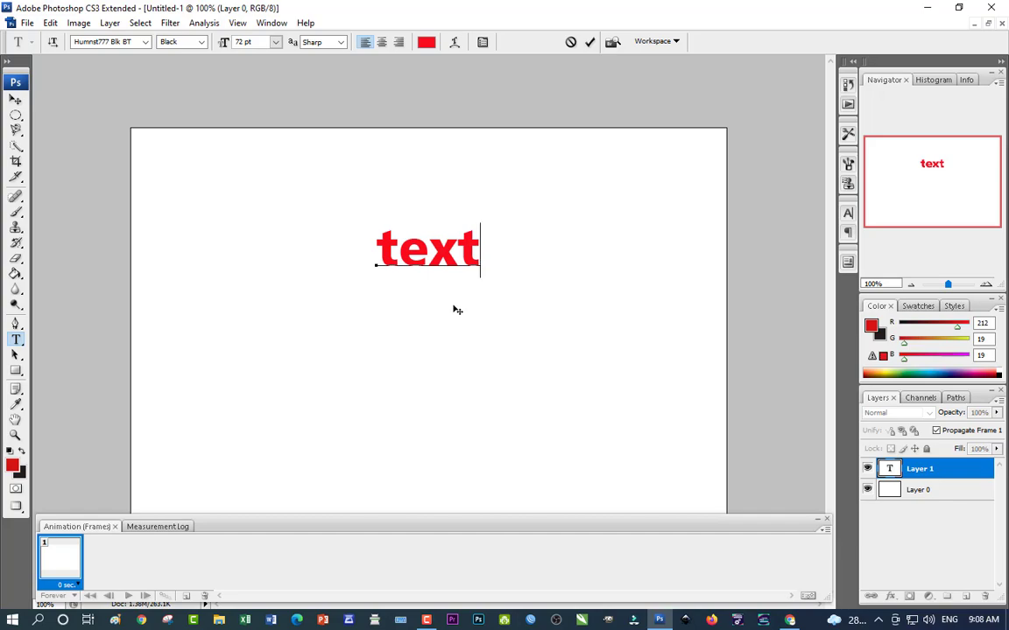
# Step: Examine which file, edit, image, layer and filter commands are available while the text is being edited
pyautogui.click(27, 23)
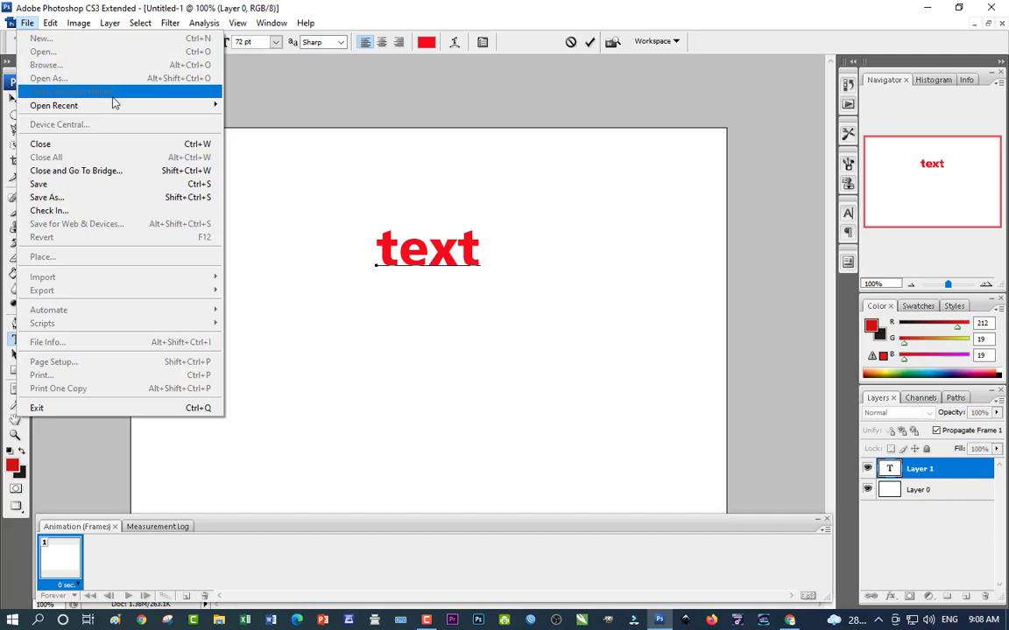
pyautogui.moveTo(111, 107)
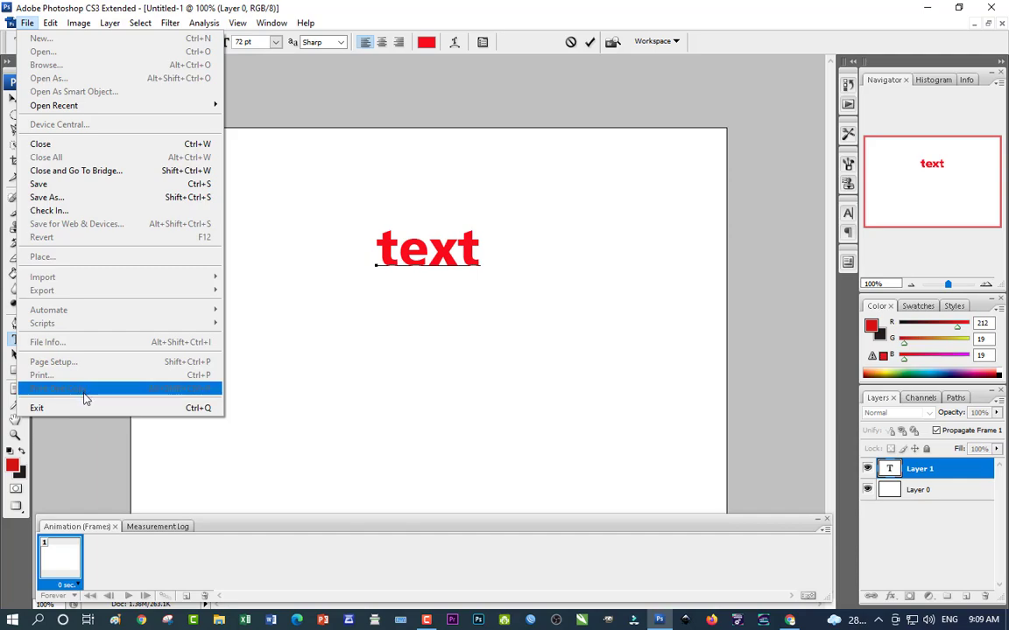
pyautogui.click(272, 250)
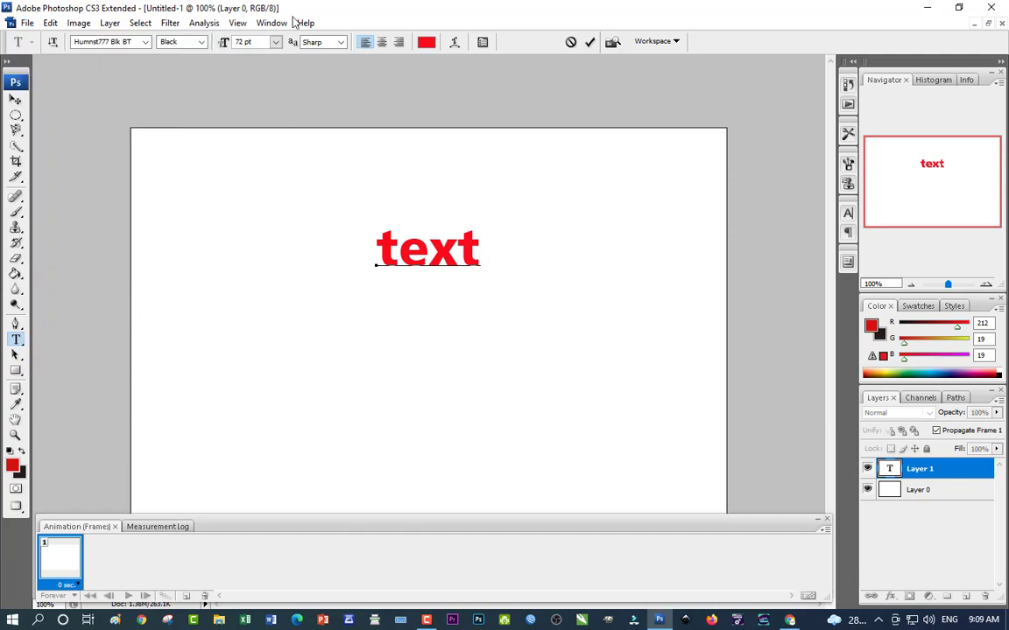
pyautogui.click(49, 23)
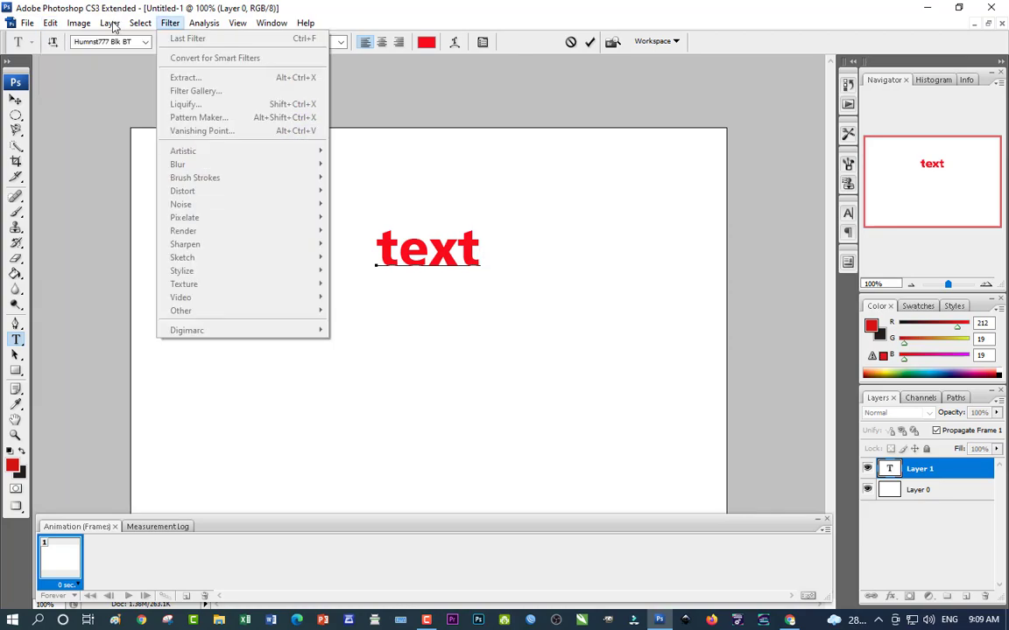
pyautogui.click(82, 28)
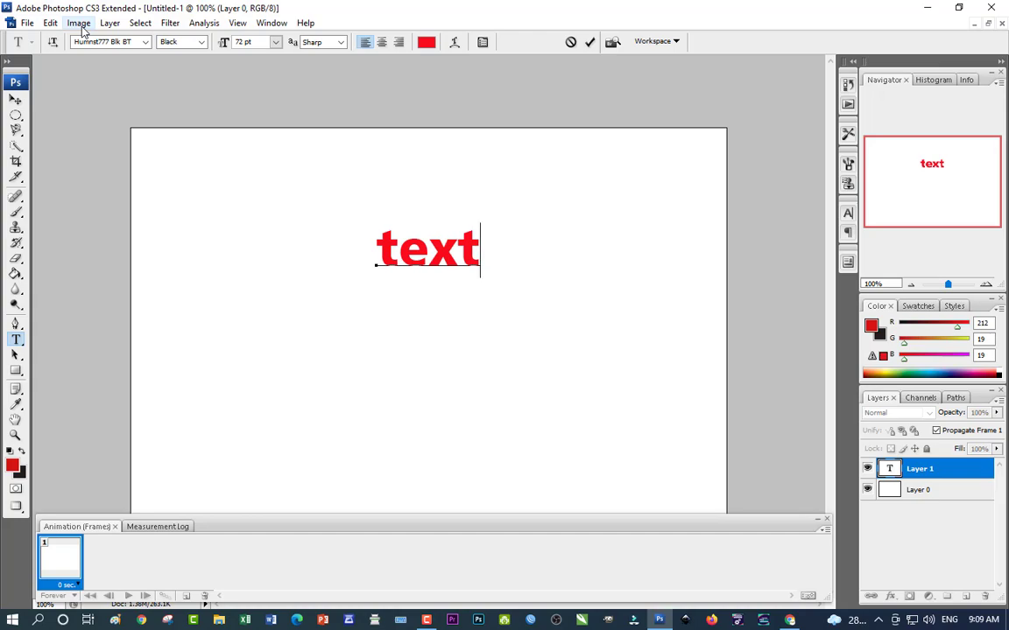
pyautogui.click(79, 25)
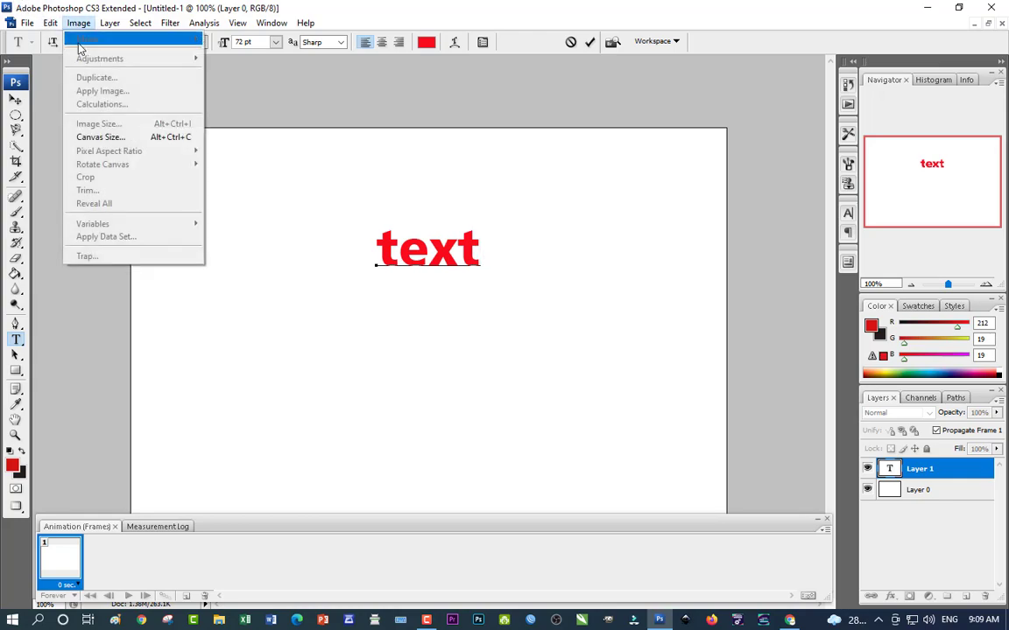
pyautogui.click(457, 254)
pyautogui.moveTo(383, 229); pyautogui.dragTo(505, 241)
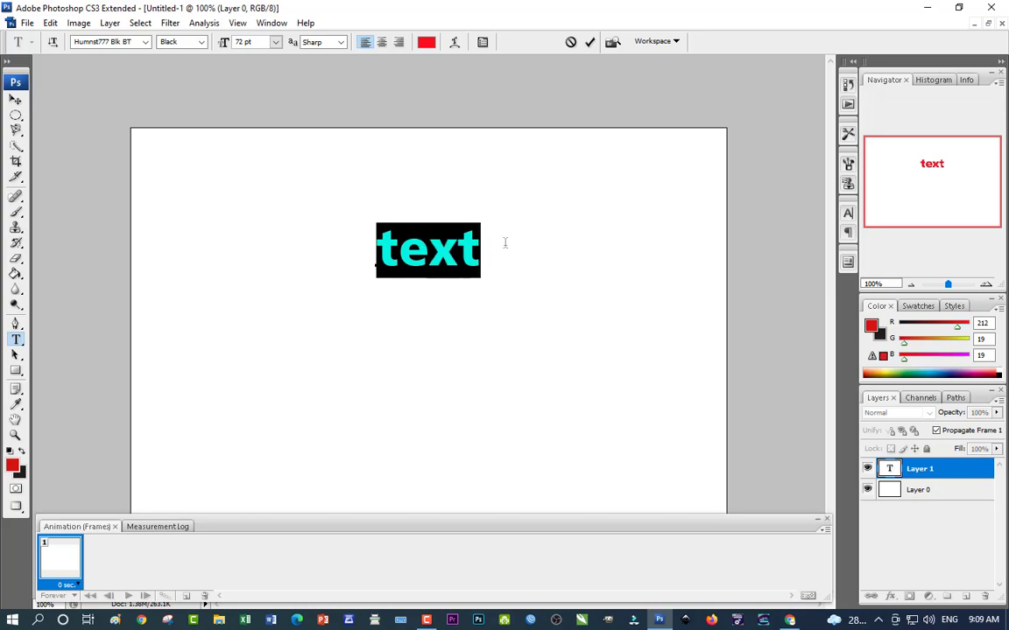
pyautogui.click(88, 26)
pyautogui.click(110, 23)
pyautogui.click(79, 23)
pyautogui.click(369, 272)
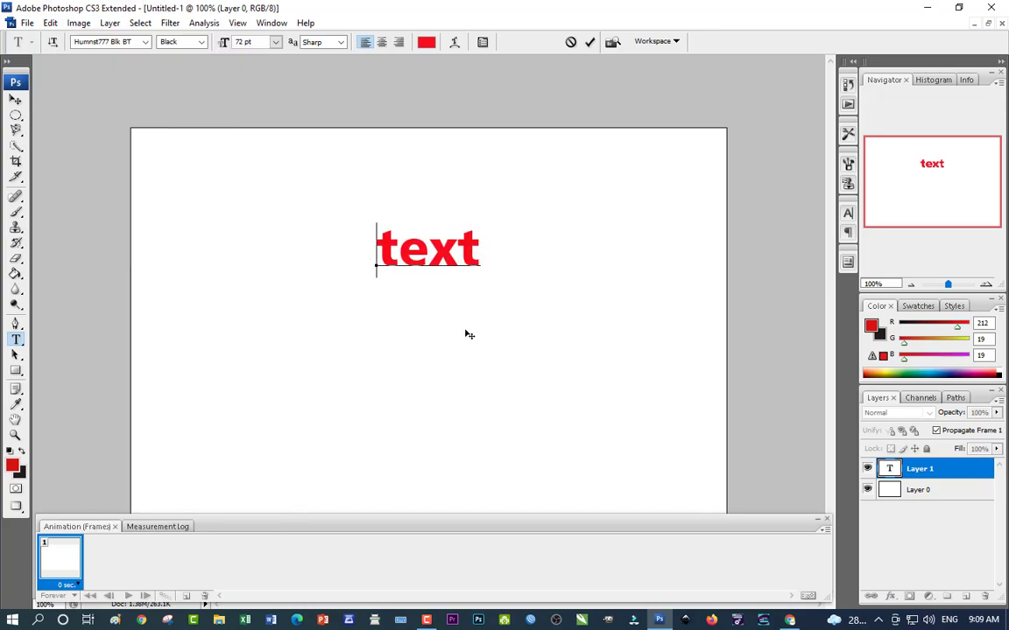
pyautogui.click(79, 23)
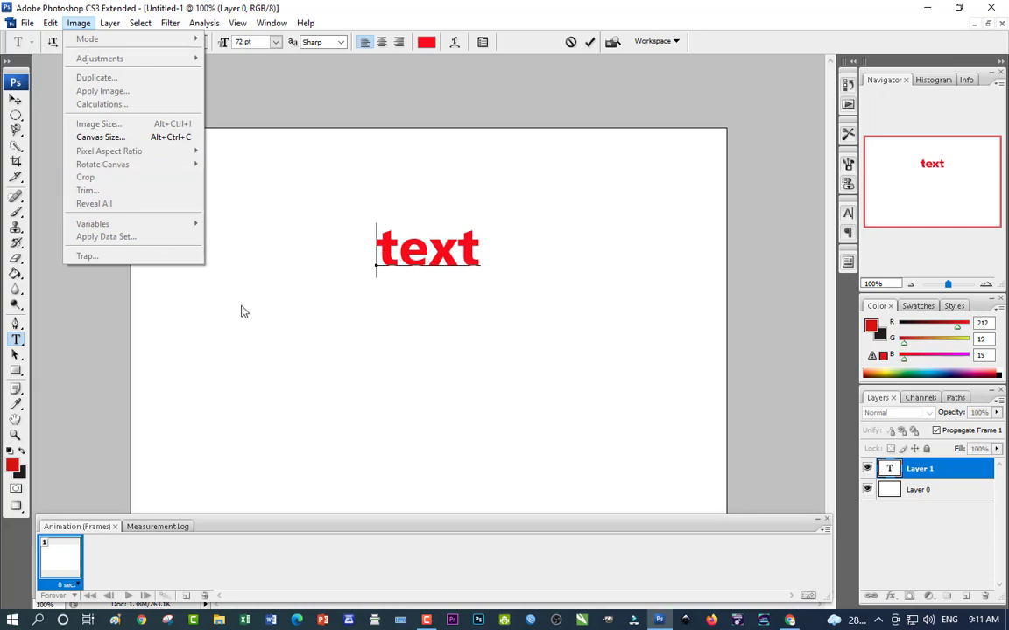
pyautogui.click(78, 24)
pyautogui.click(29, 24)
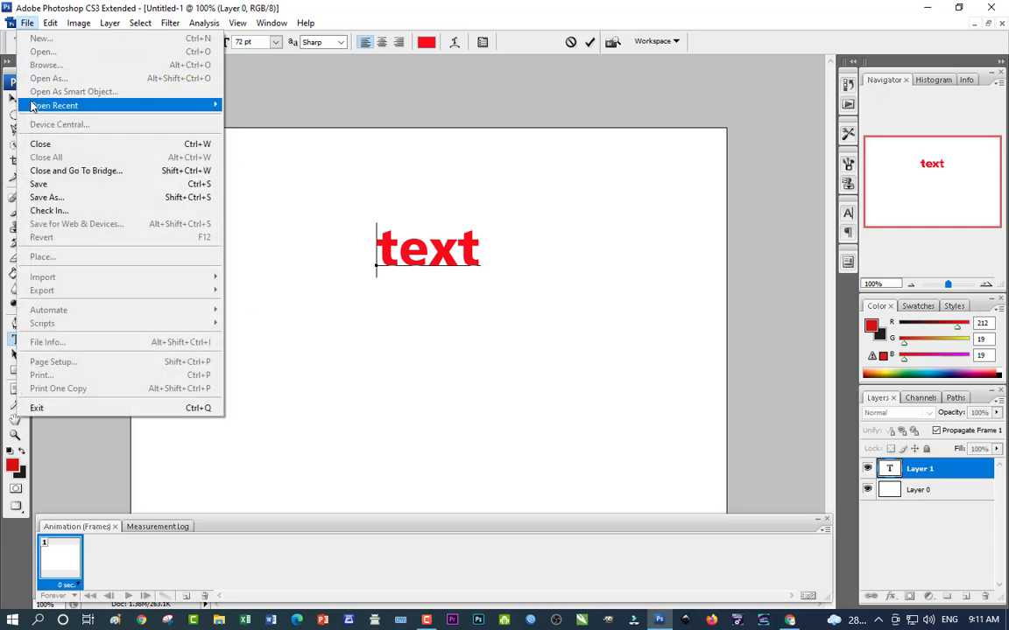
pyautogui.click(260, 243)
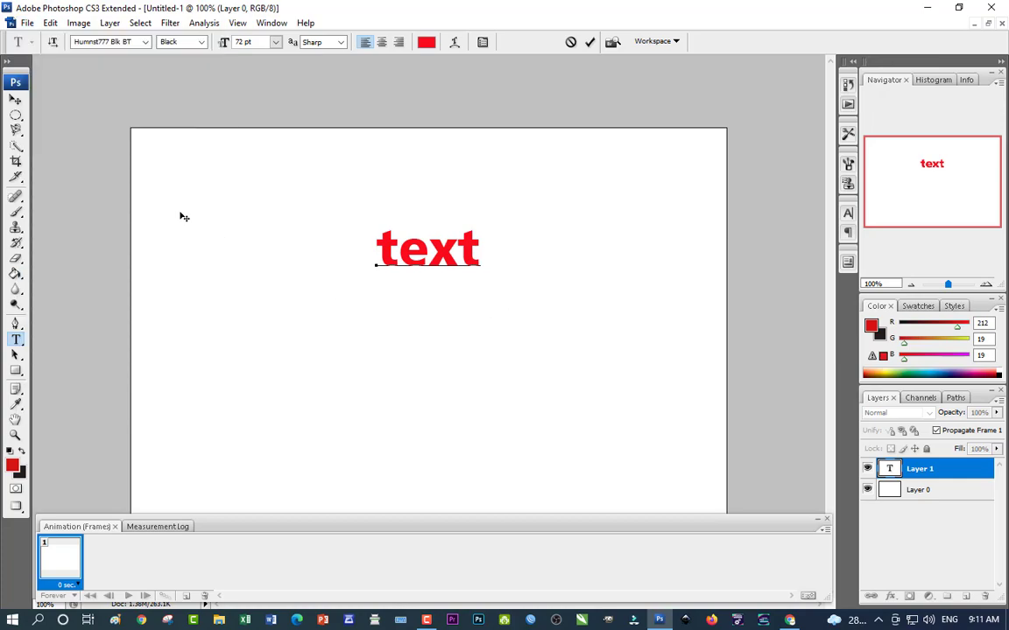
pyautogui.click(27, 24)
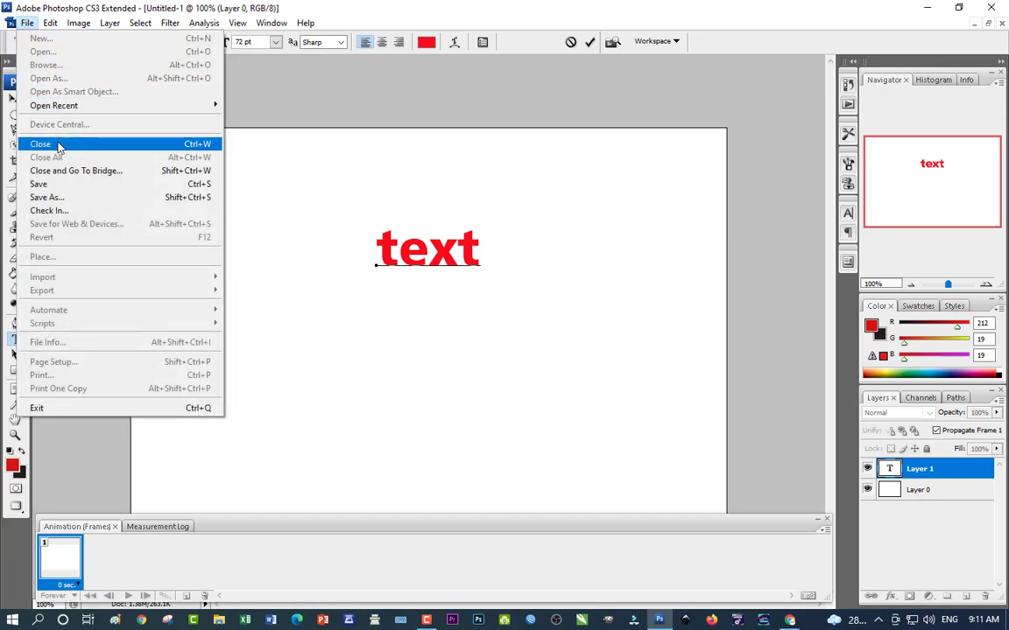
pyautogui.click(199, 239)
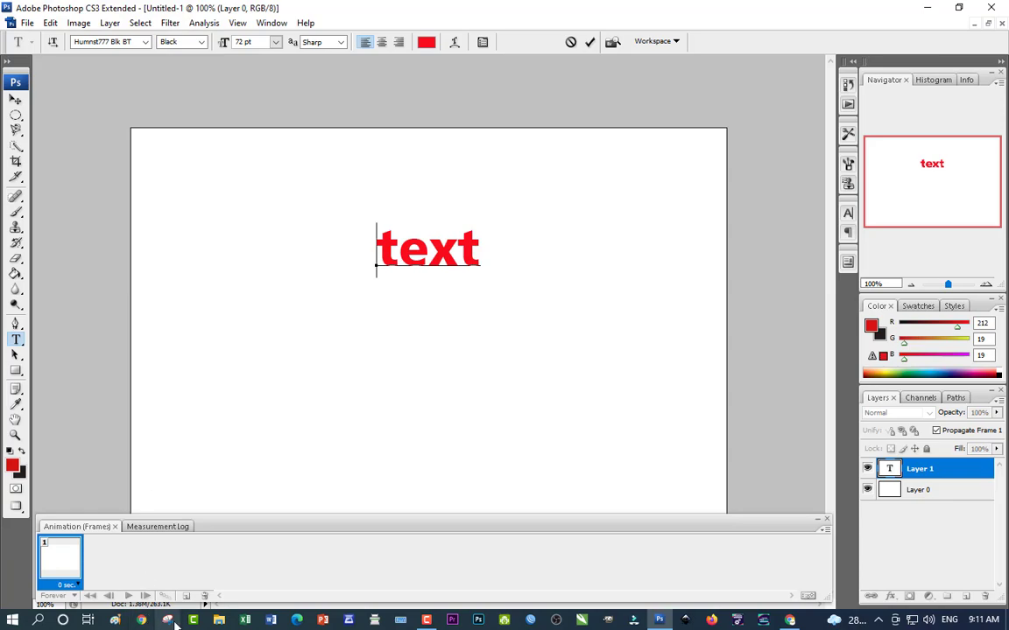
# Step: Switch to File Explorer and open the IPA folder inside Pictures
pyautogui.press('super+e')
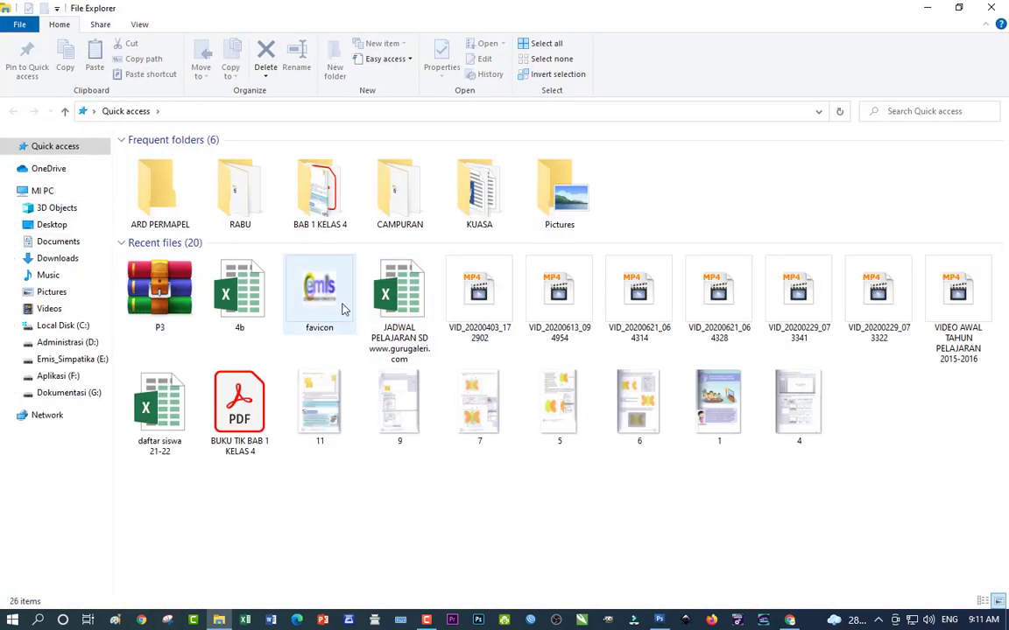
pyautogui.click(319, 294)
pyautogui.doubleClick(560, 193)
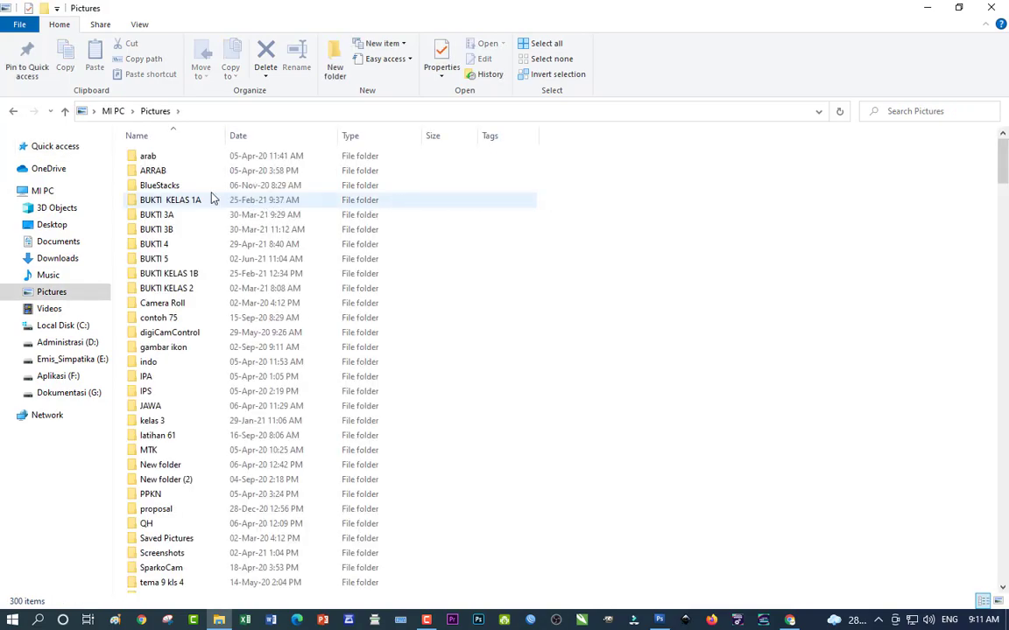
pyautogui.click(165, 376)
pyautogui.doubleClick(166, 375)
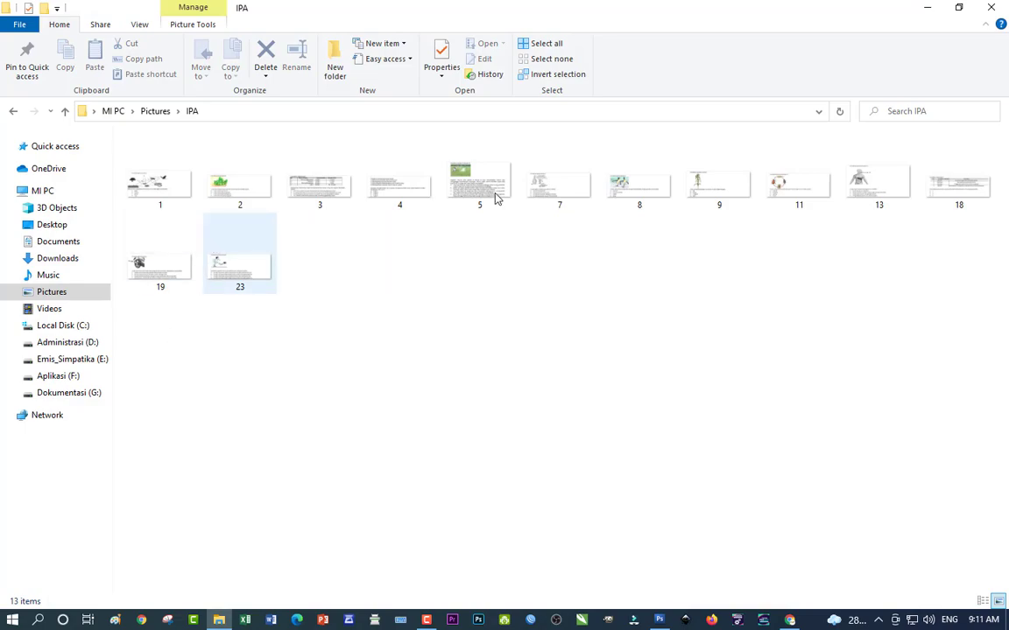
# Step: Try to bring image 1 from the IPA folder into the Photoshop document while the text is still being edited
pyautogui.moveTo(159, 186); pyautogui.dragTo(333, 294)
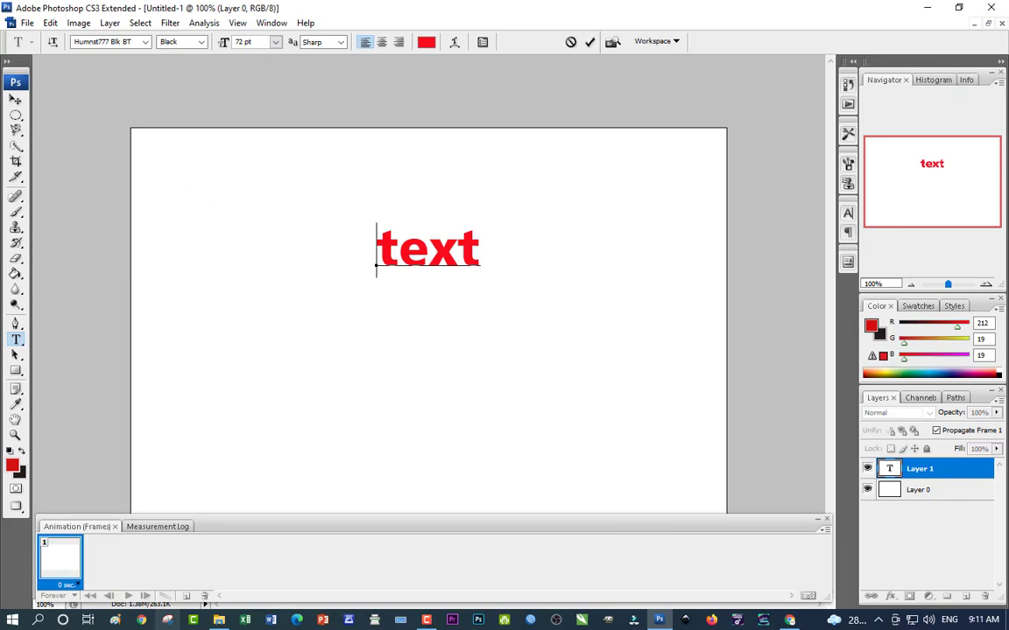
pyautogui.click(219, 620)
pyautogui.moveTo(153, 175); pyautogui.dragTo(451, 446)
# Step: Finish the text edit by selecting Layer 0, and add a new layer moved to the top of the layer stack
pyautogui.click(908, 493)
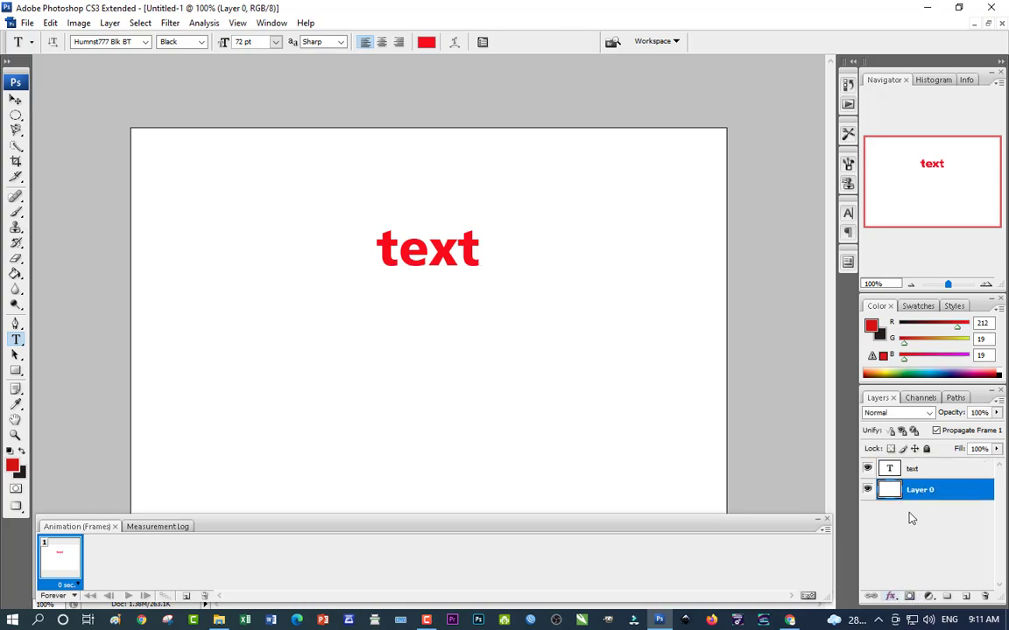
pyautogui.click(967, 599)
pyautogui.moveTo(916, 495); pyautogui.dragTo(909, 465)
# Step: Open image 1 from File Explorer's IPA folder in Photoshop and convert its Background into the regular layer Layer 0
pyautogui.click(219, 620)
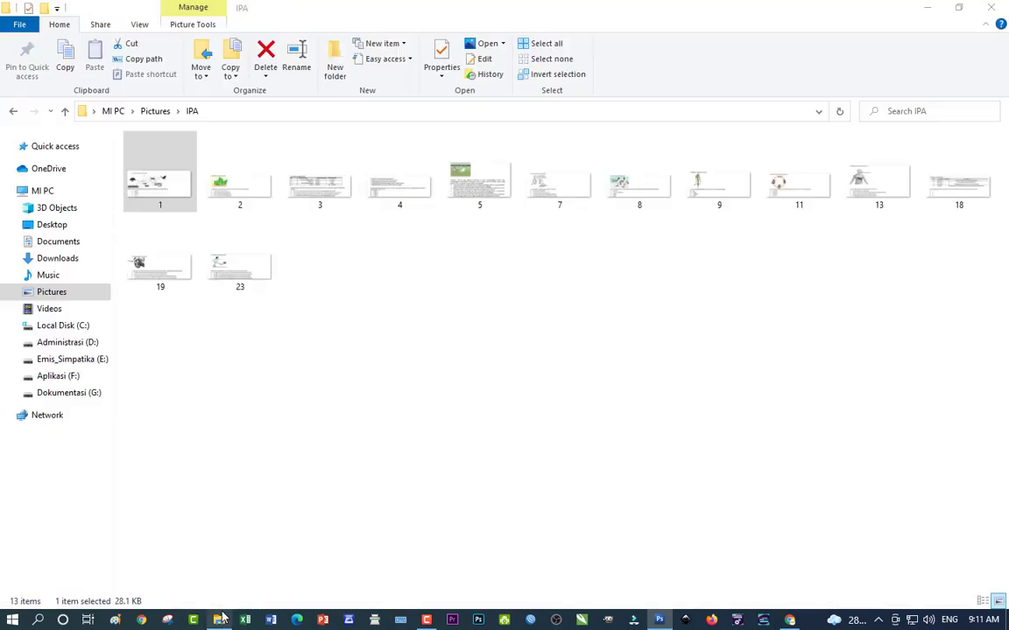
pyautogui.moveTo(134, 168); pyautogui.dragTo(398, 330)
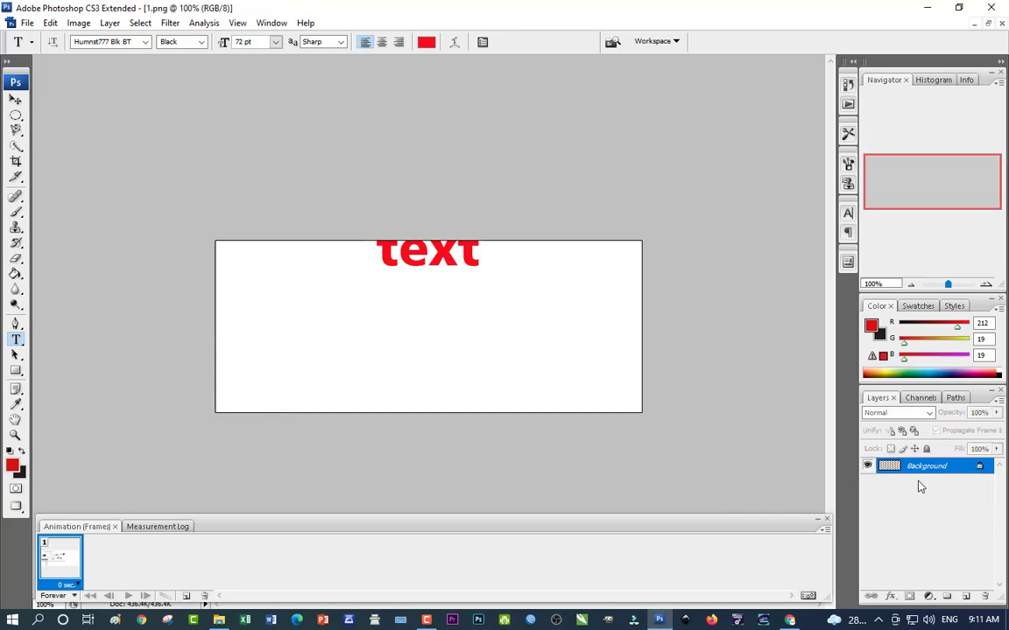
pyautogui.doubleClick(957, 470)
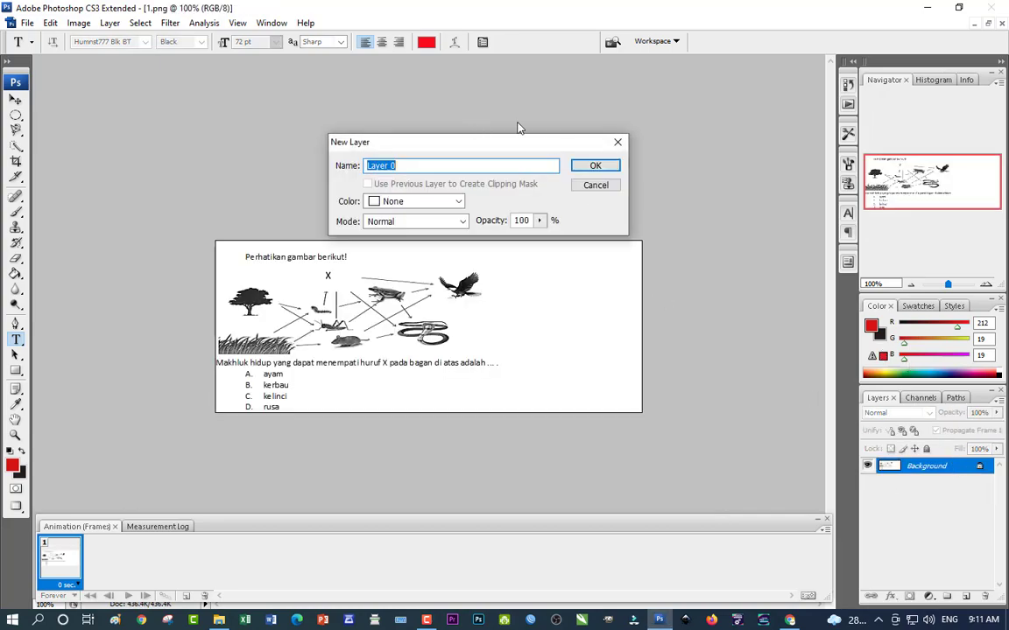
pyautogui.click(592, 165)
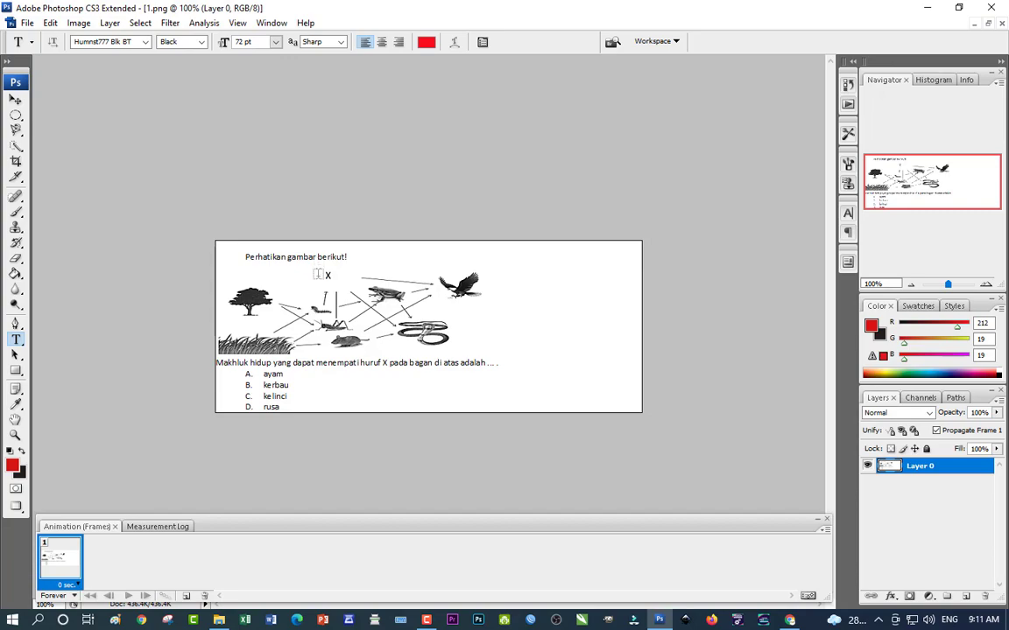
# Step: Switch to the Move tool and rotate the 1.png canvas by 90° CW
pyautogui.click(302, 279)
pyautogui.click(15, 101)
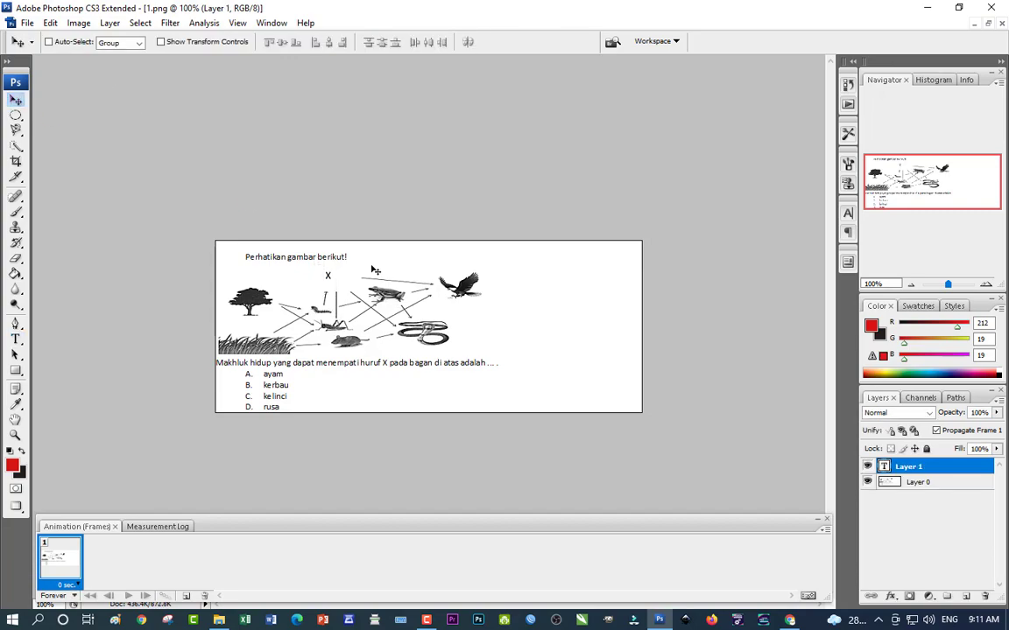
pyautogui.click(78, 22)
pyautogui.moveTo(117, 163)
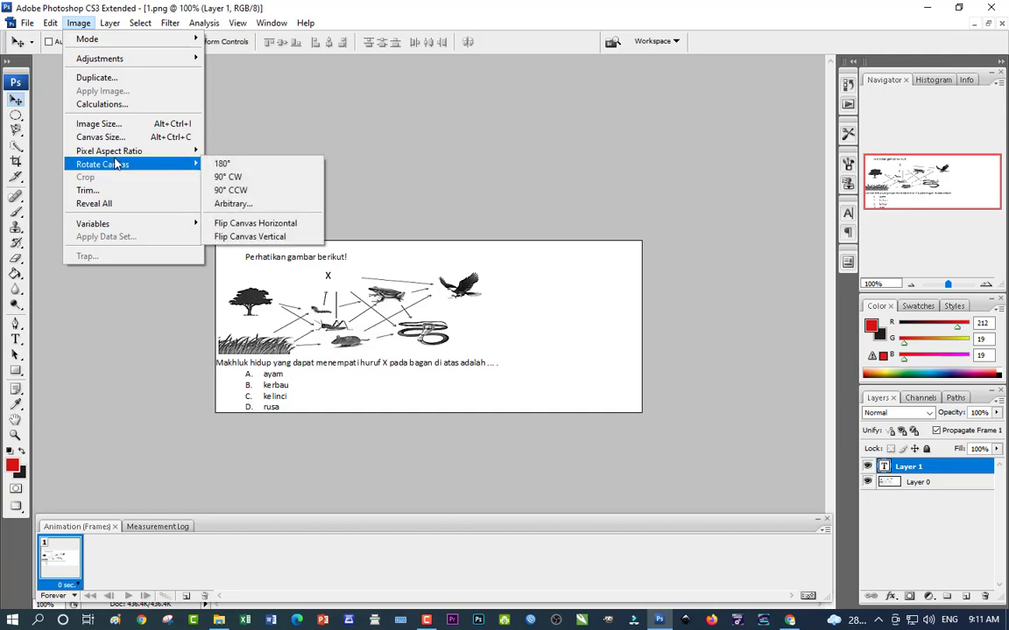
pyautogui.click(233, 177)
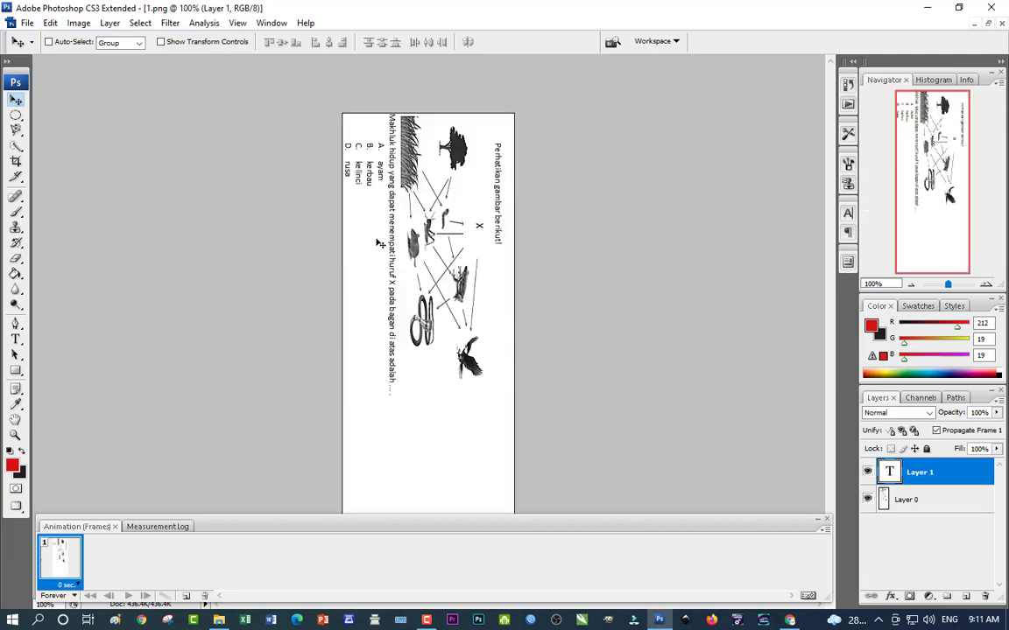
# Step: Rotate the 1.png canvas by 90° CCW
pyautogui.click(85, 24)
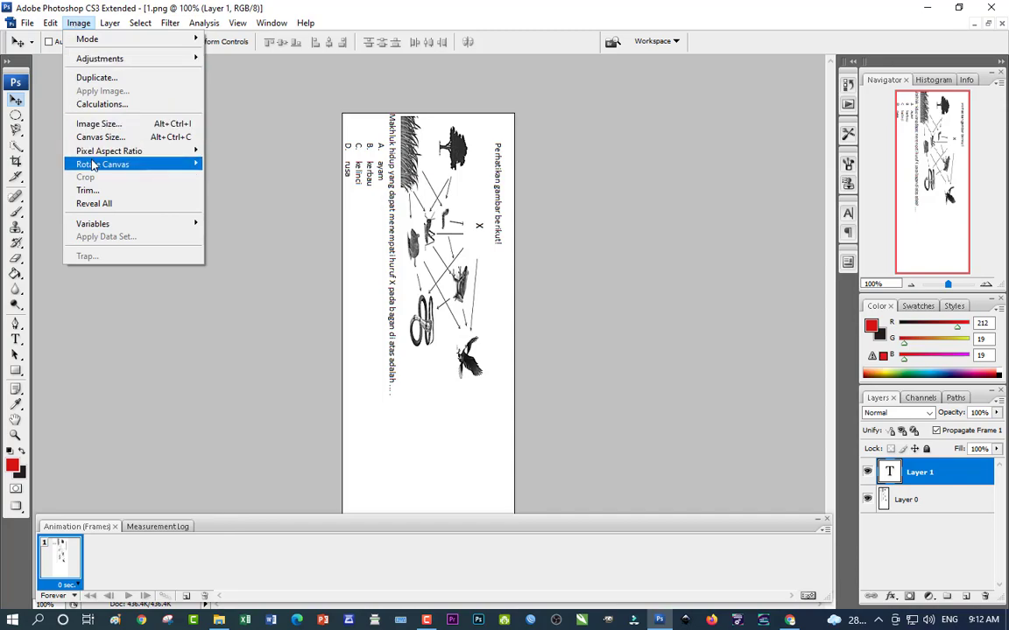
pyautogui.moveTo(102, 164)
pyautogui.click(233, 191)
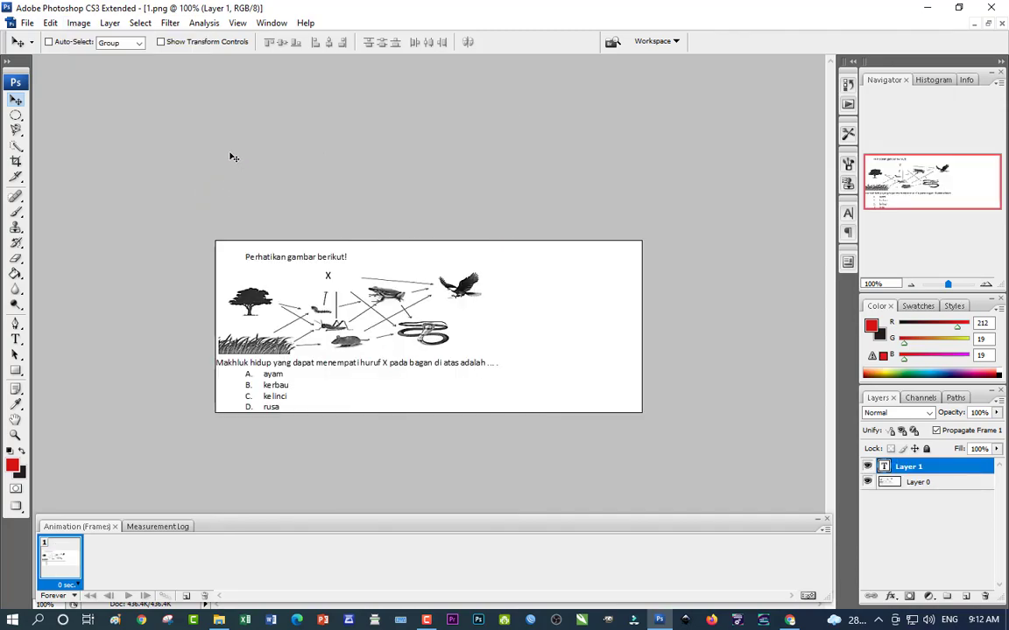
# Step: Try an arbitrary canvas rotation of 10° CW and undo it
pyautogui.click(78, 23)
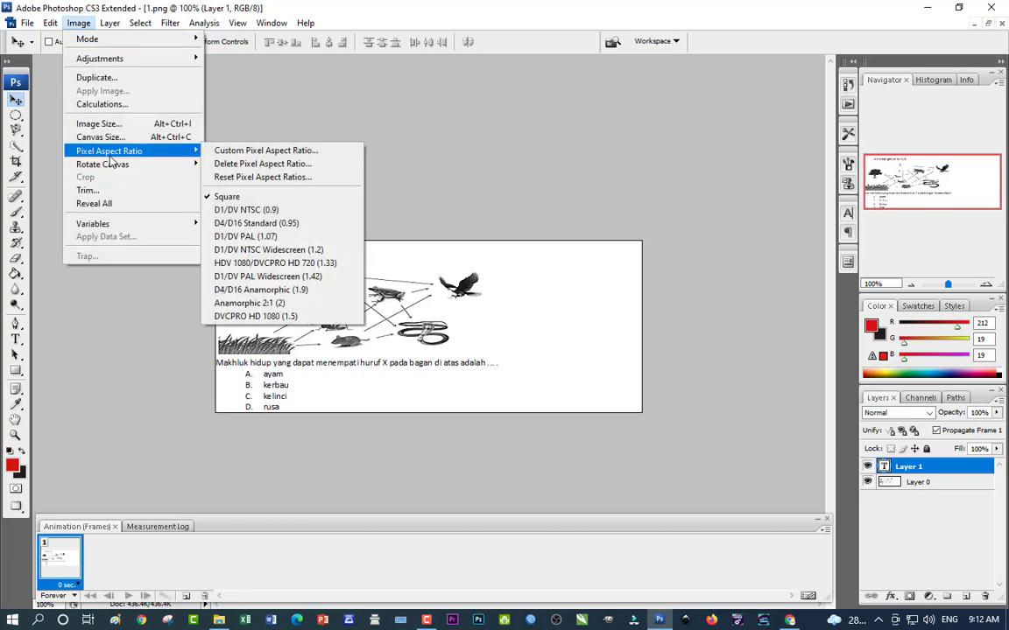
pyautogui.moveTo(114, 167)
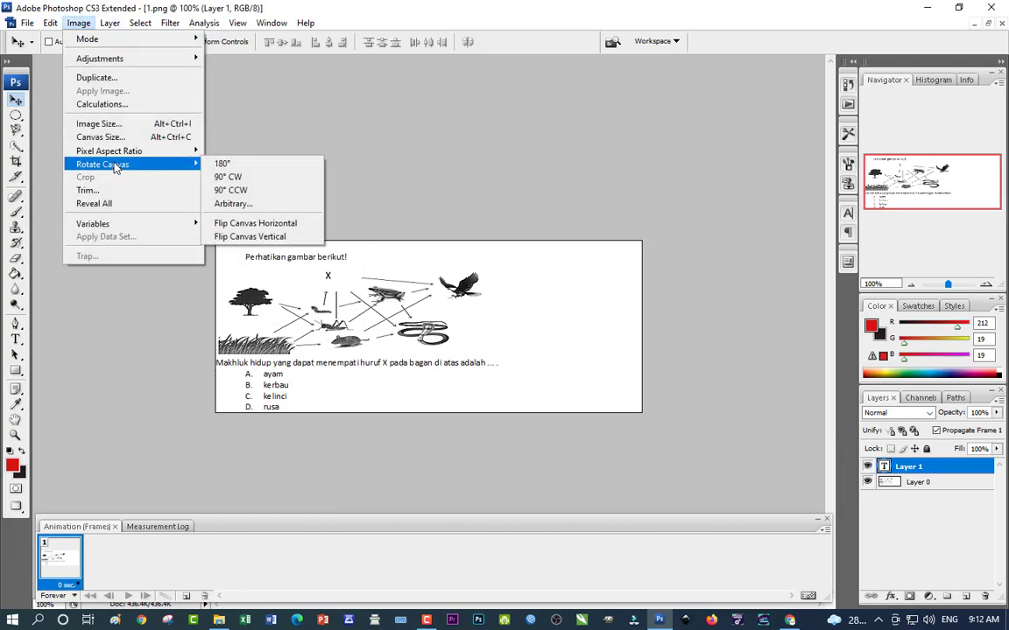
pyautogui.click(230, 204)
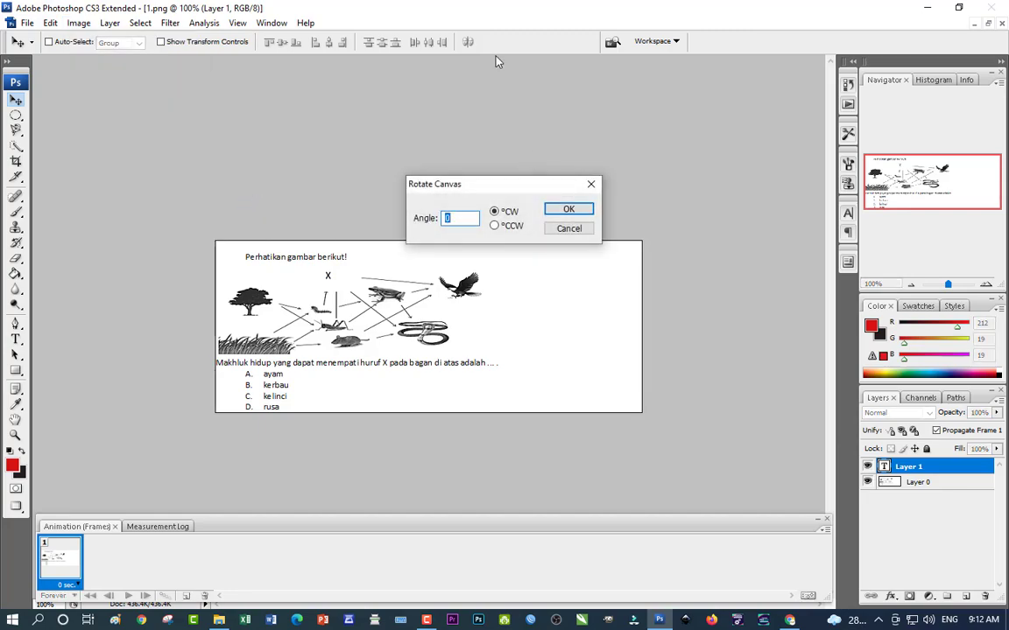
pyautogui.write('10')
pyautogui.click(571, 211)
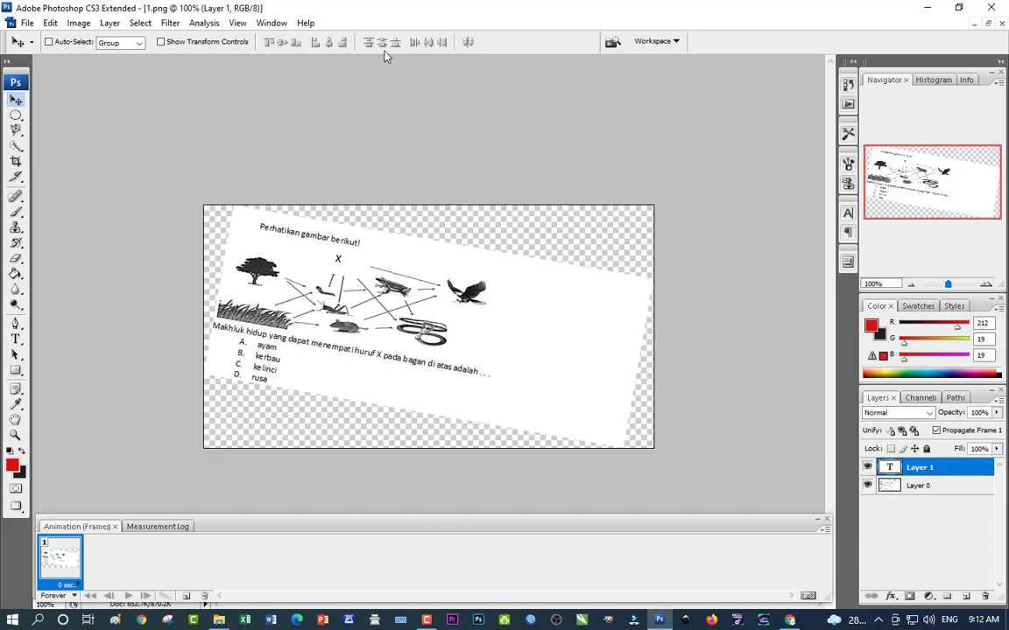
pyautogui.click(50, 23)
pyautogui.click(87, 39)
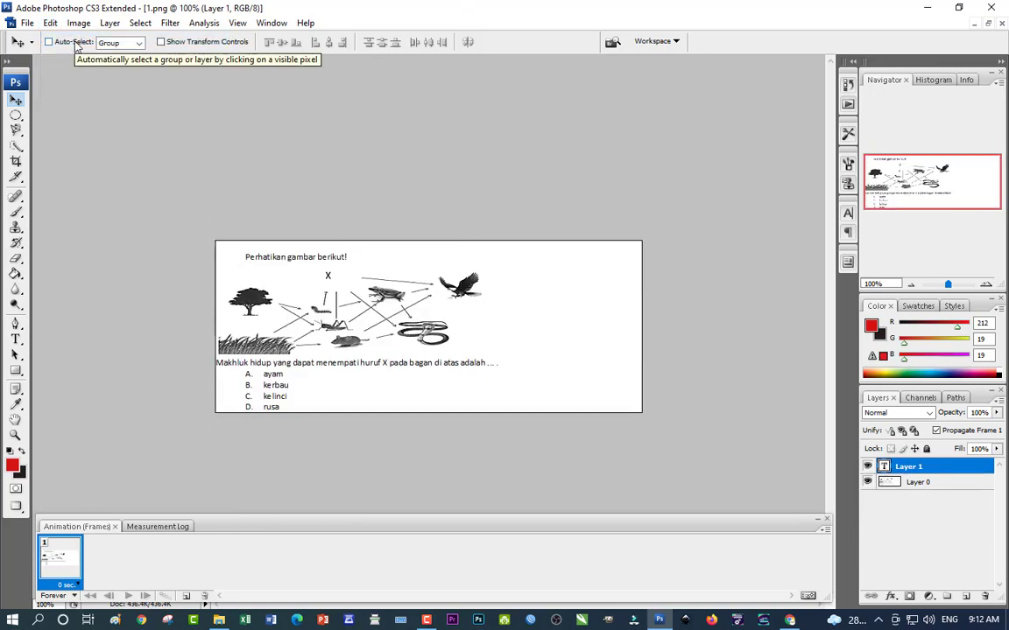
# Step: Flip the 1.png canvas horizontally
pyautogui.click(78, 23)
pyautogui.moveTo(102, 163)
pyautogui.click(258, 227)
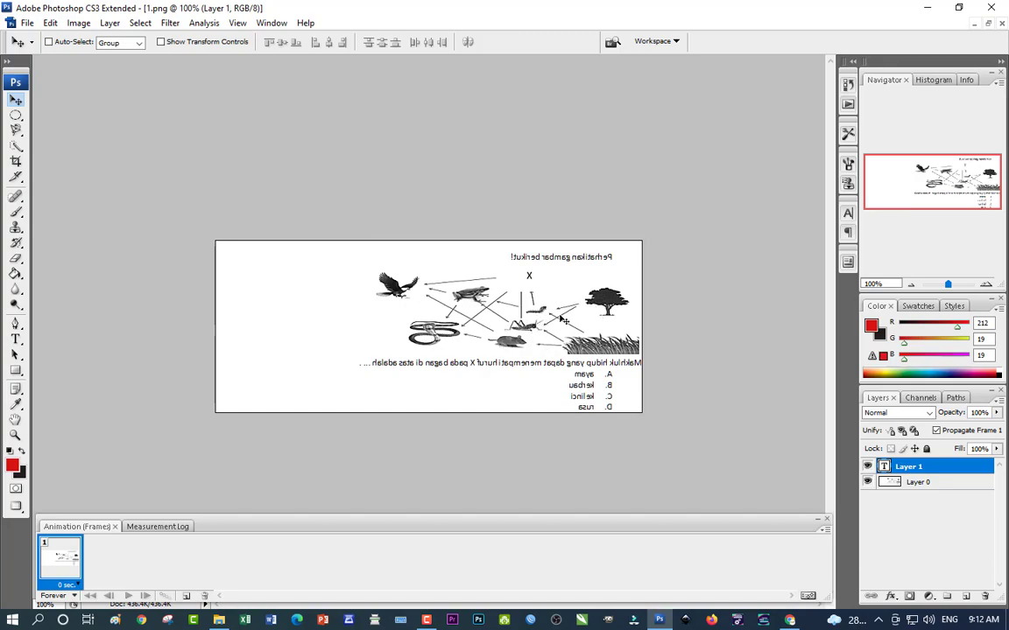
# Step: Flip the mirrored canvas vertically, and flip it vertically a second time to turn it back
pyautogui.click(80, 24)
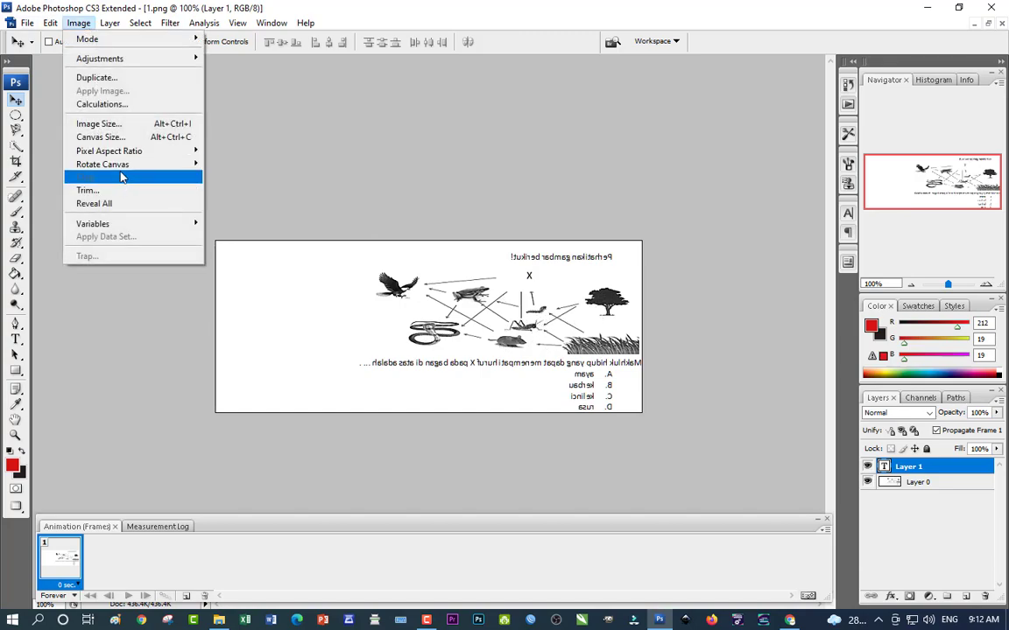
pyautogui.moveTo(109, 162)
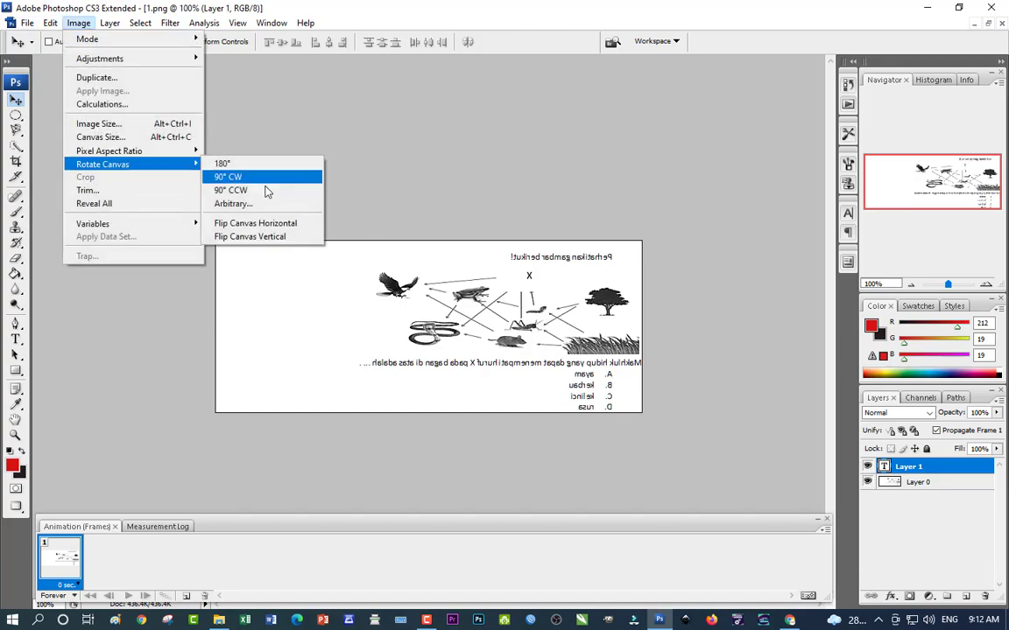
pyautogui.click(250, 236)
pyautogui.click(79, 23)
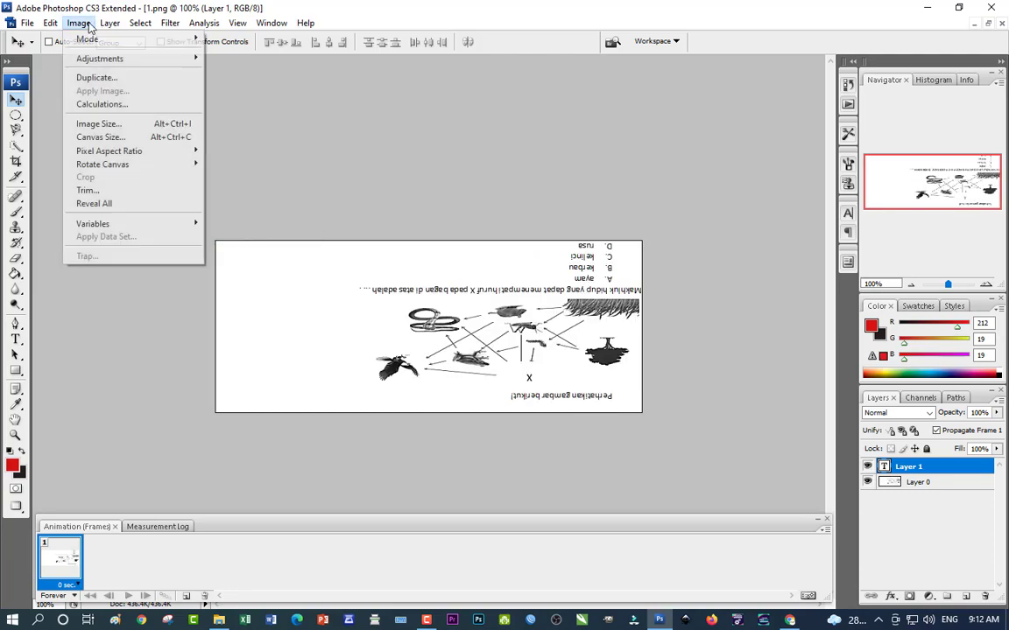
pyautogui.moveTo(134, 167)
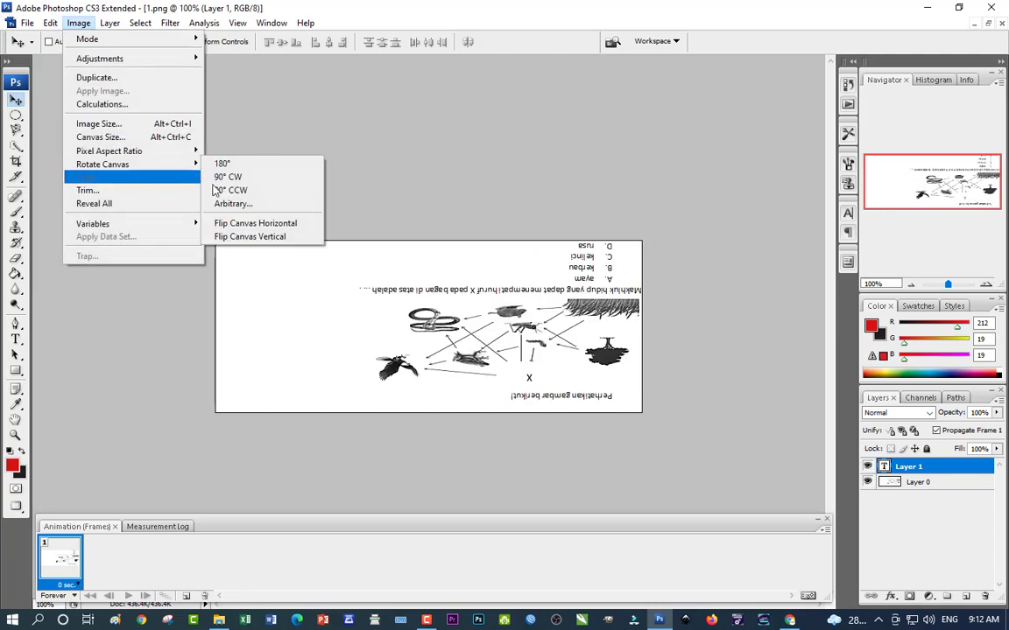
pyautogui.click(239, 237)
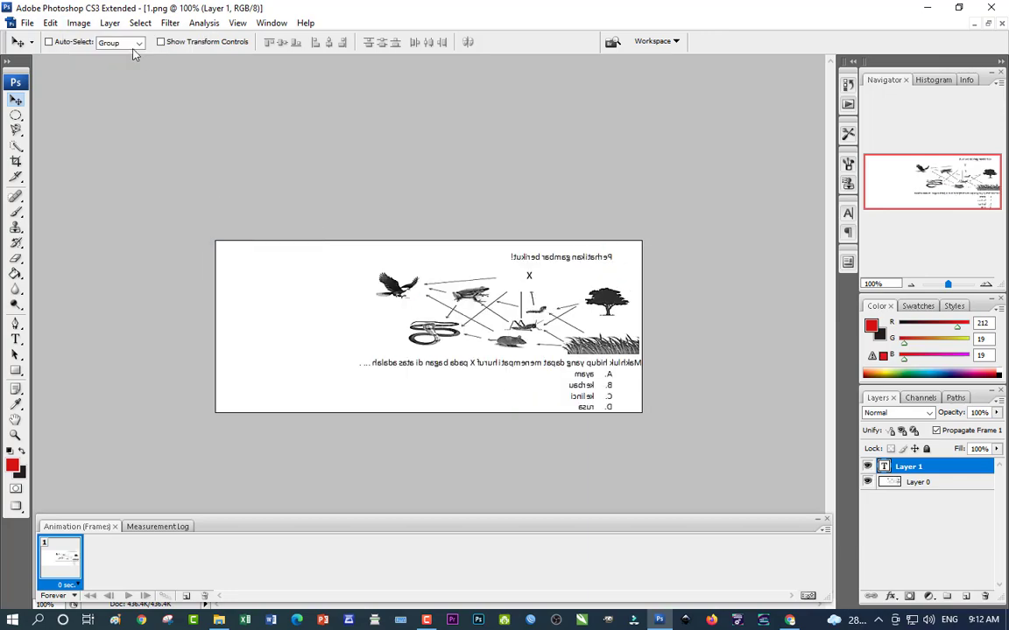
# Step: Flip the canvas horizontally once more to restore its original reading direction
pyautogui.click(77, 25)
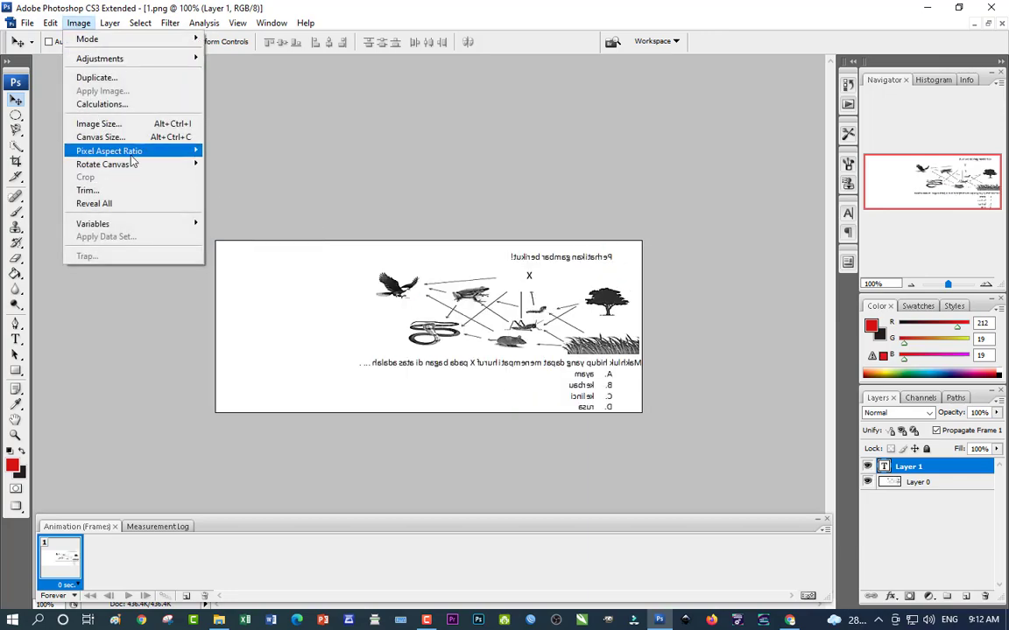
pyautogui.moveTo(133, 164)
pyautogui.click(249, 224)
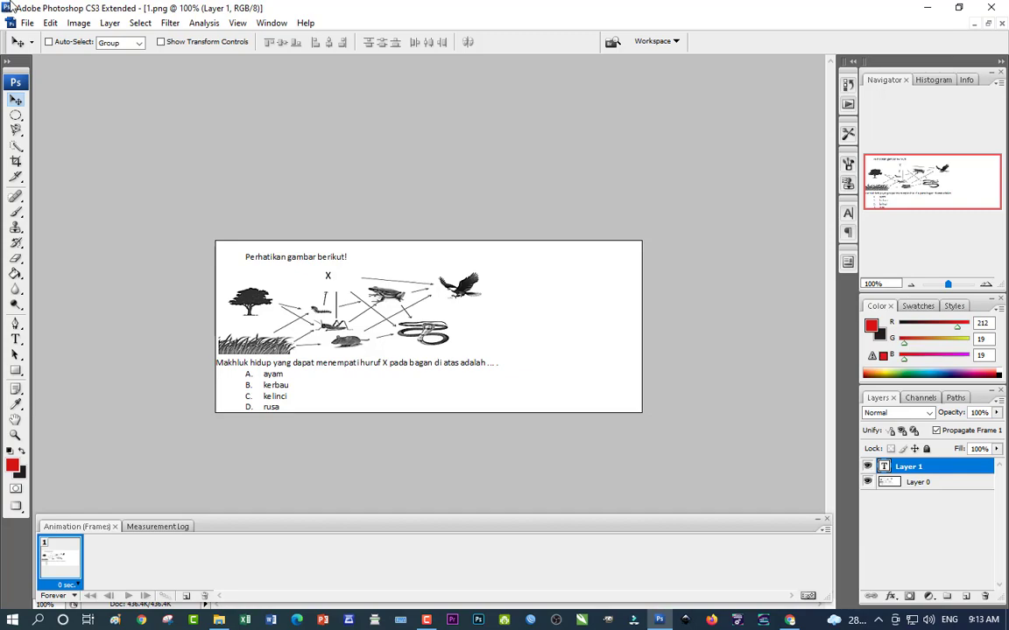
# Step: Look through the available layer, analysis and view commands, including the zoom, screen mode and show options
pyautogui.click(109, 23)
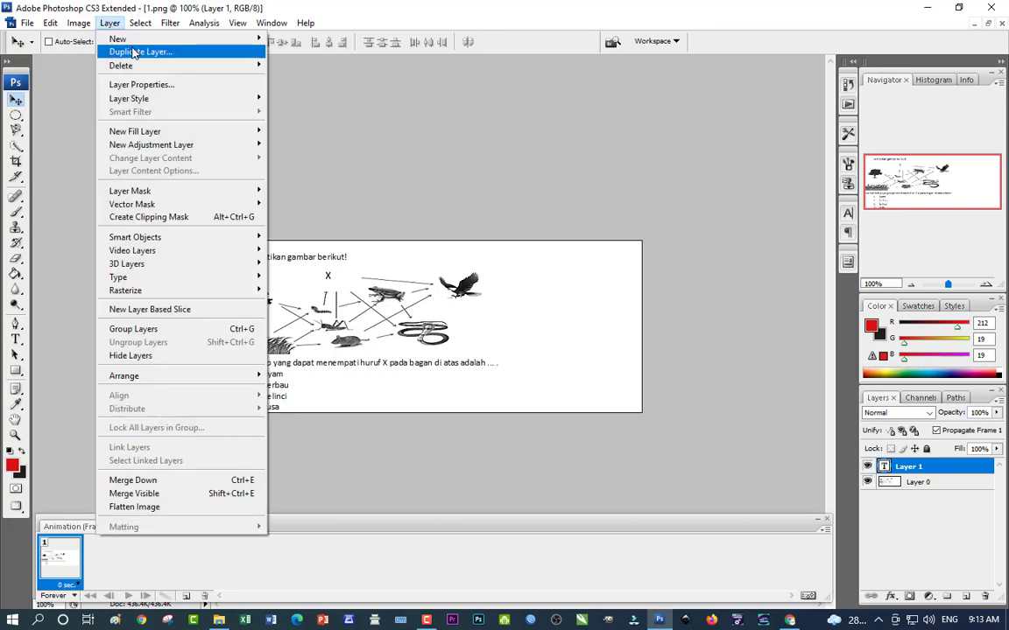
pyautogui.moveTo(144, 26)
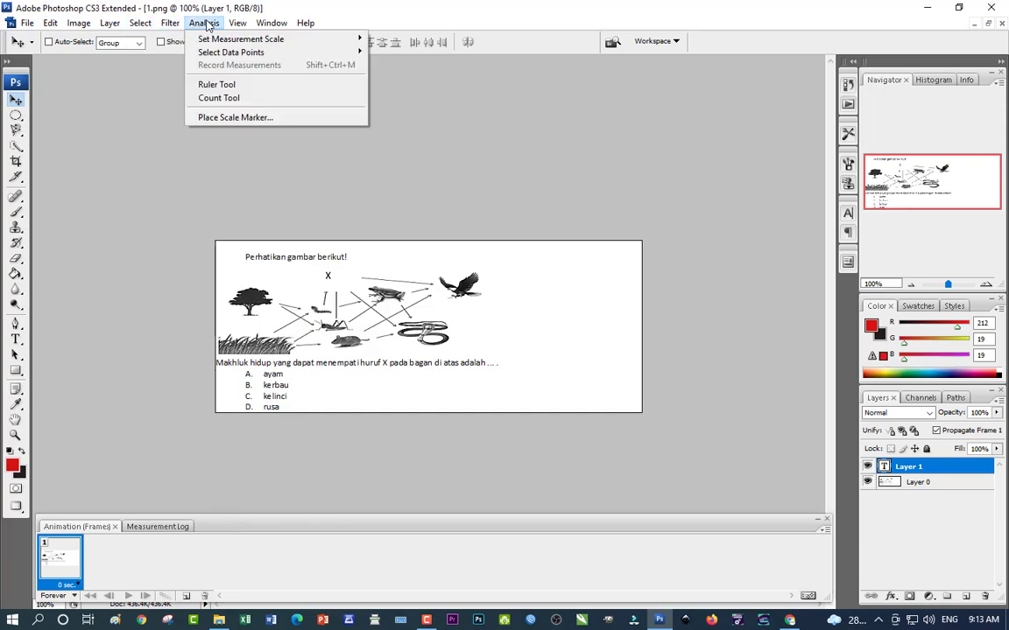
pyautogui.moveTo(238, 24)
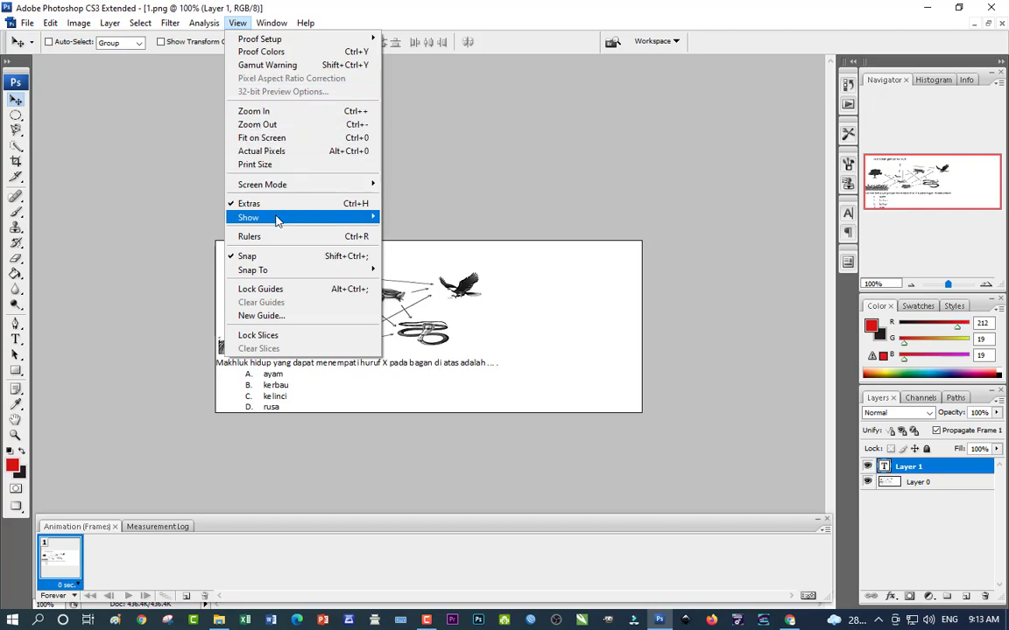
pyautogui.moveTo(277, 218)
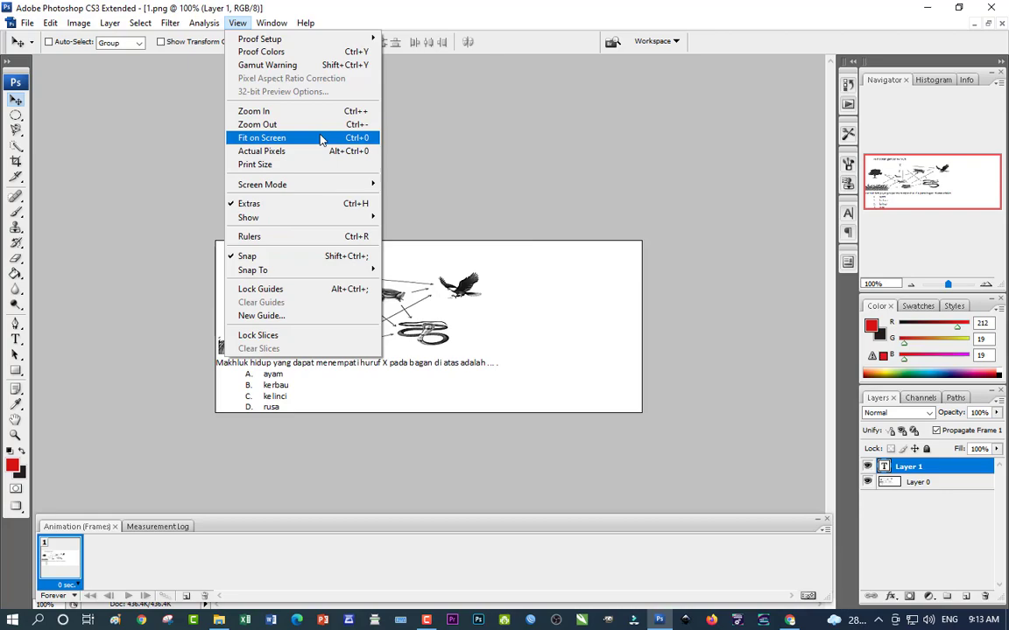
pyautogui.moveTo(313, 218)
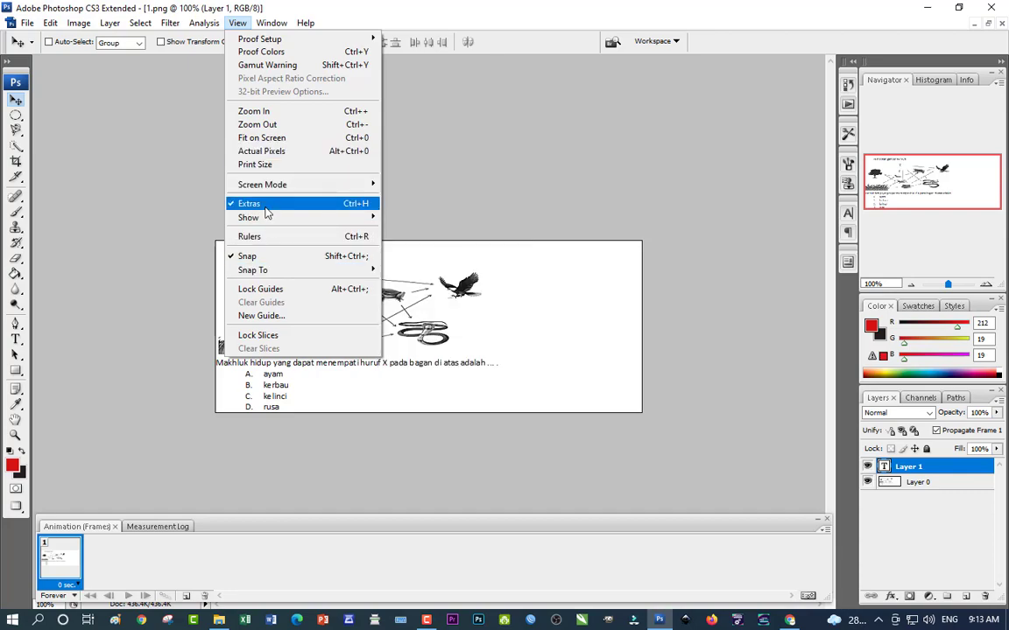
pyautogui.moveTo(272, 184)
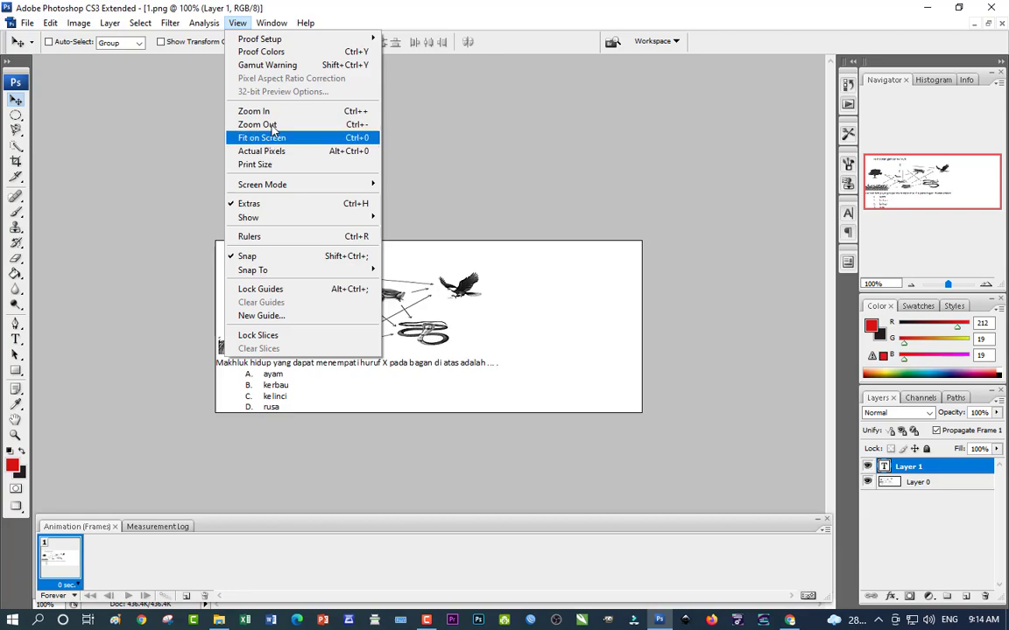
pyautogui.click(395, 104)
# Step: Show the Brushes settings and collapse them, and do the same with the Paragraph settings
pyautogui.click(271, 25)
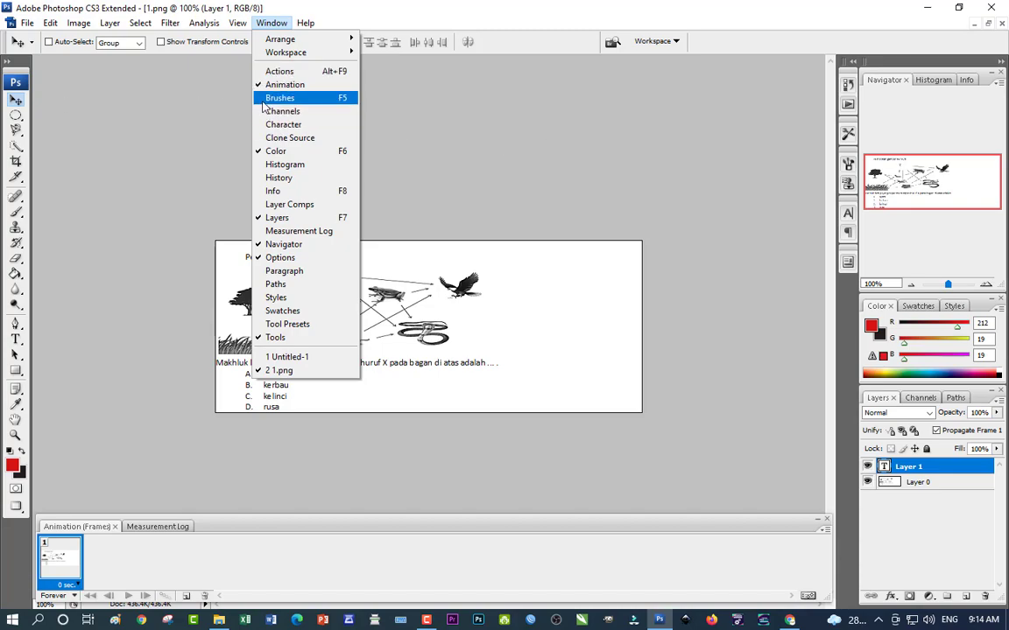
pyautogui.click(263, 104)
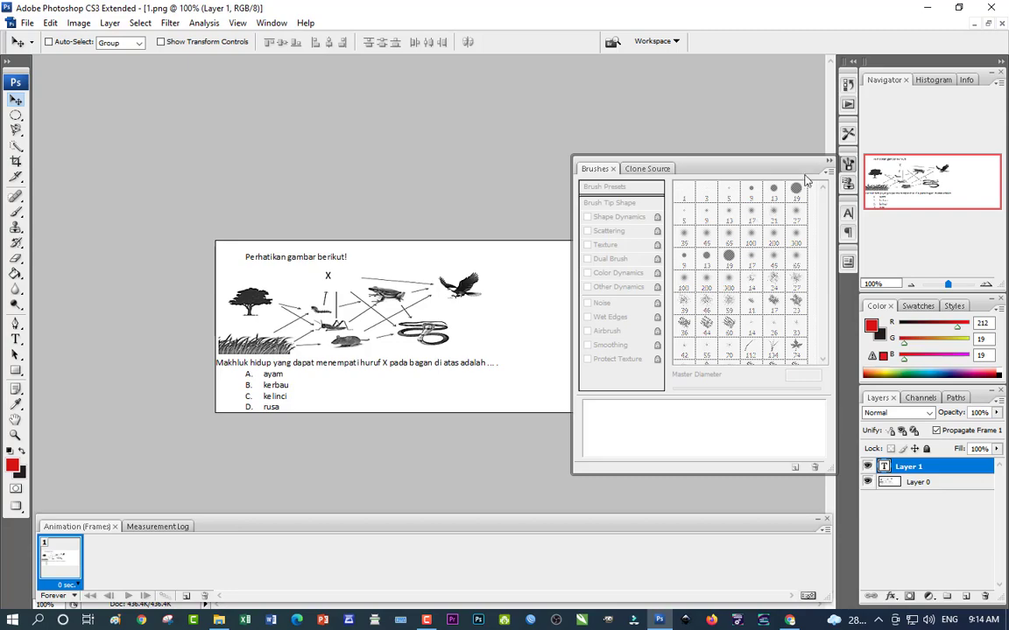
pyautogui.click(829, 163)
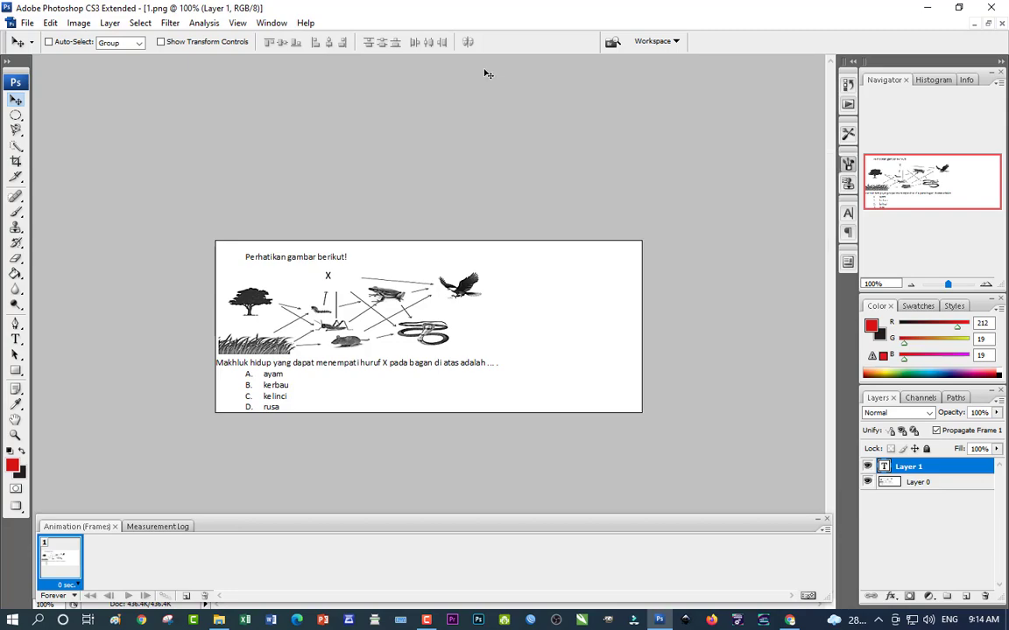
pyautogui.click(272, 23)
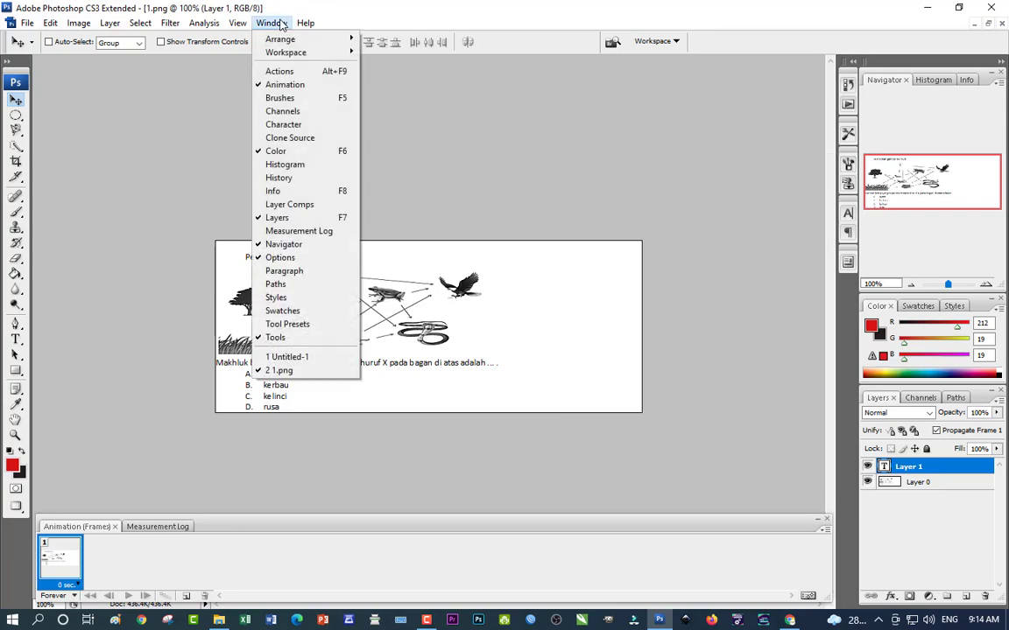
pyautogui.click(273, 270)
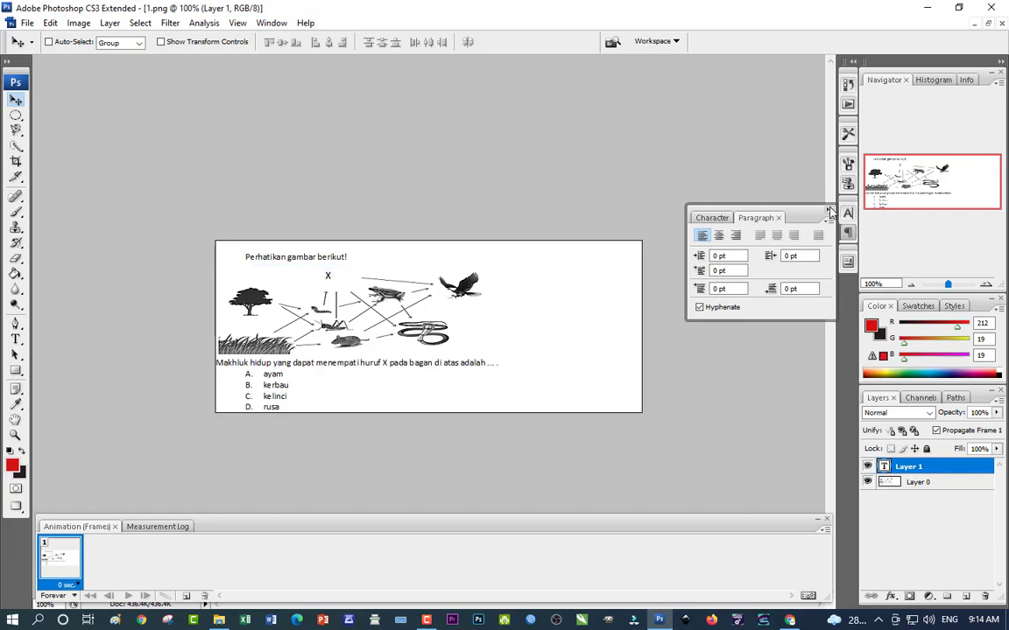
pyautogui.click(828, 211)
# Step: Display Paths in place of Layers, and show the Swatches briefly before returning to the Color sliders
pyautogui.click(272, 23)
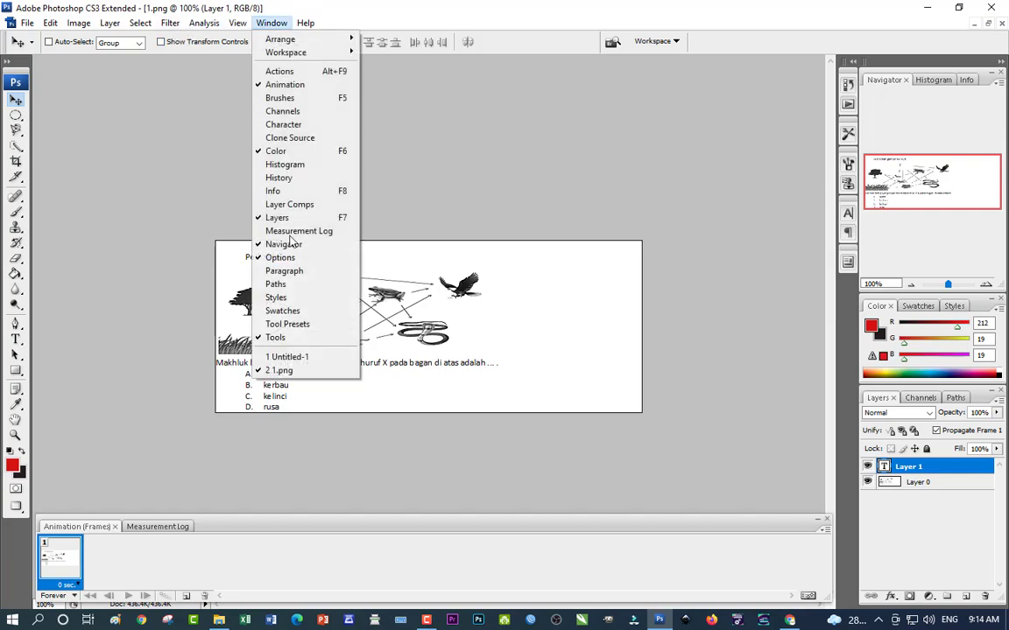
pyautogui.click(276, 284)
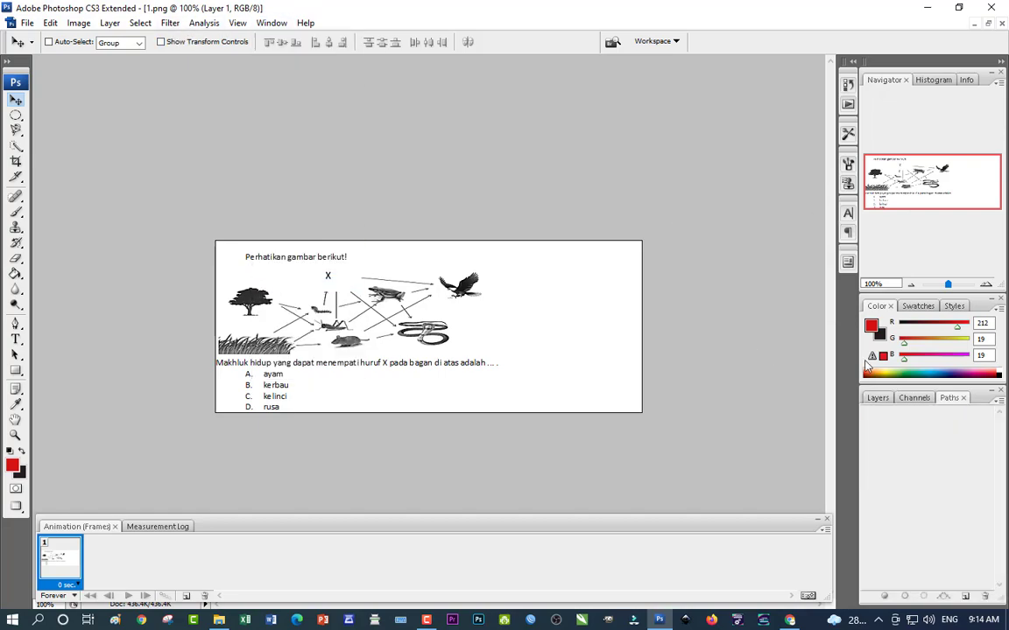
pyautogui.click(271, 23)
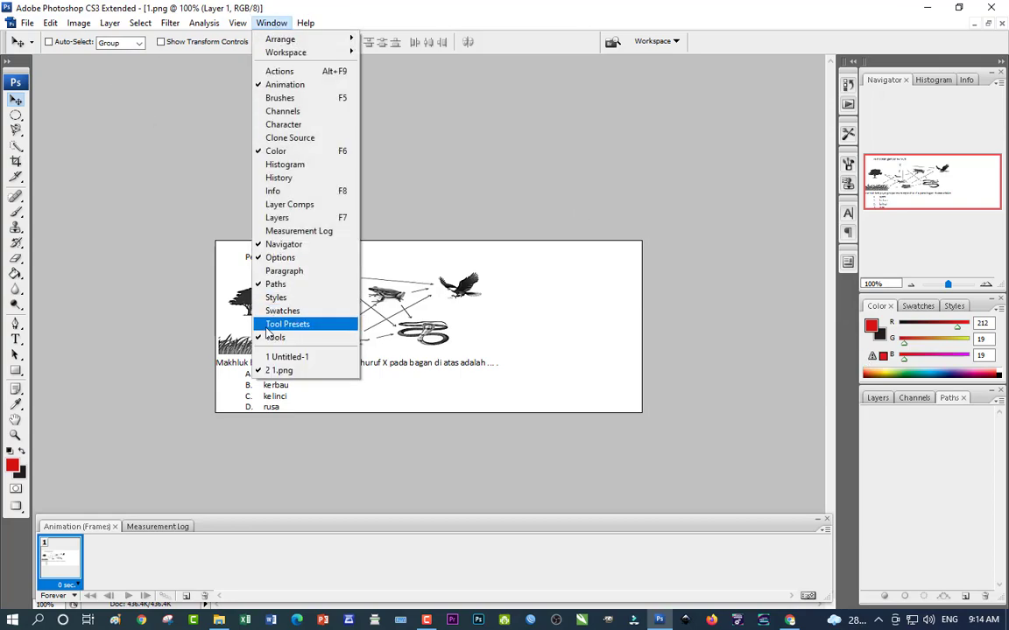
pyautogui.click(283, 311)
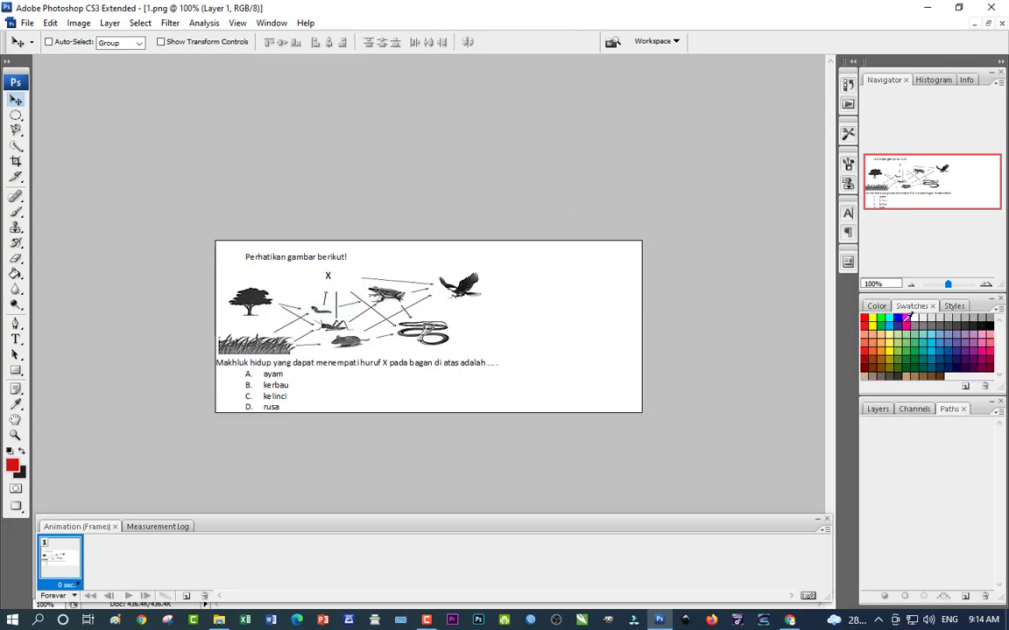
pyautogui.press('F6')
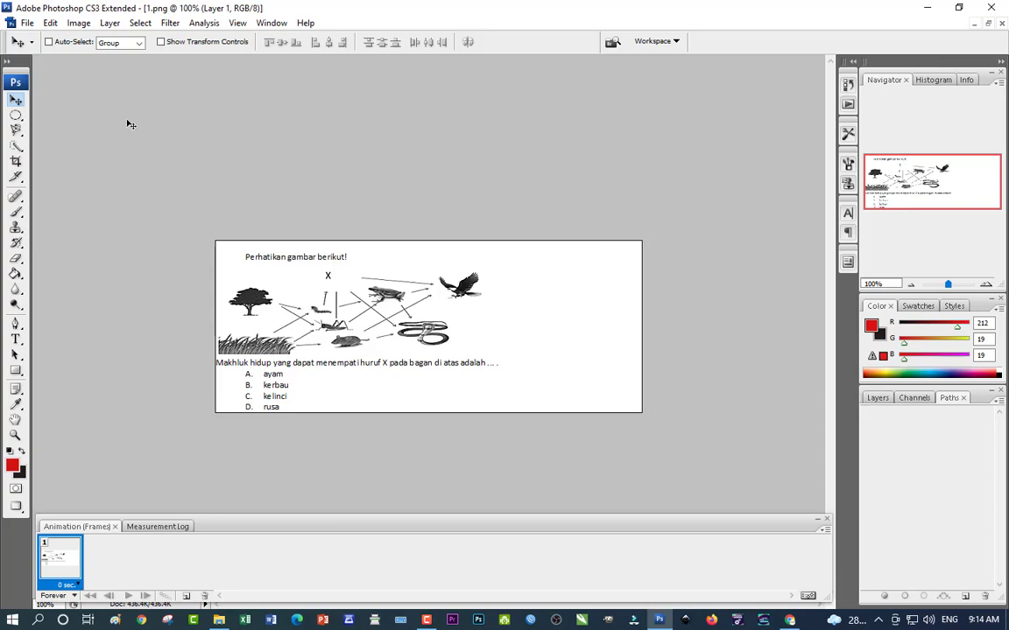
# Step: View the About Photoshop version and credits information and close it
pyautogui.click(305, 23)
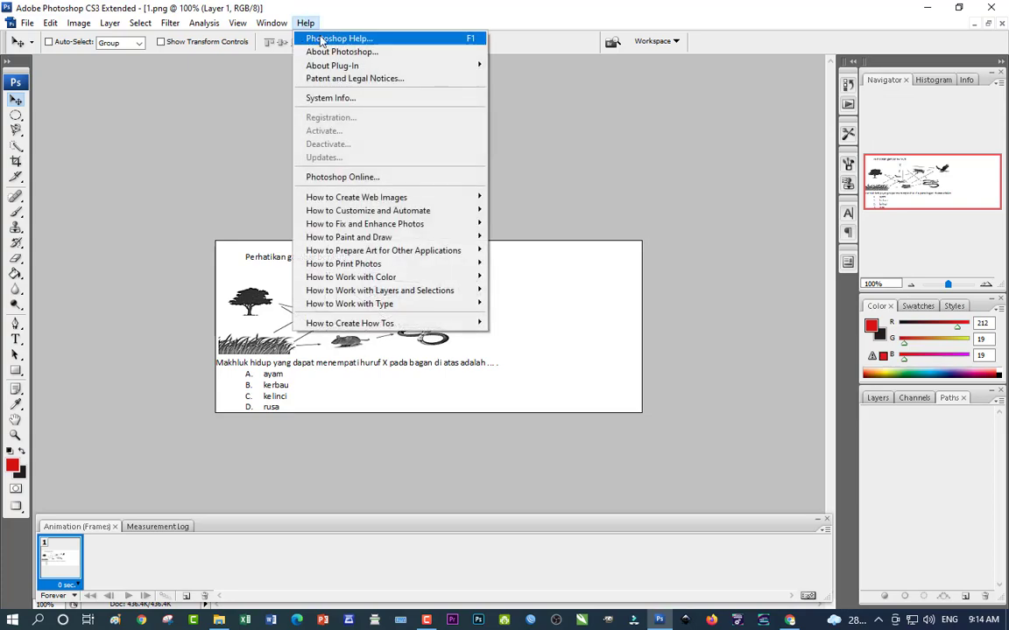
pyautogui.moveTo(333, 69)
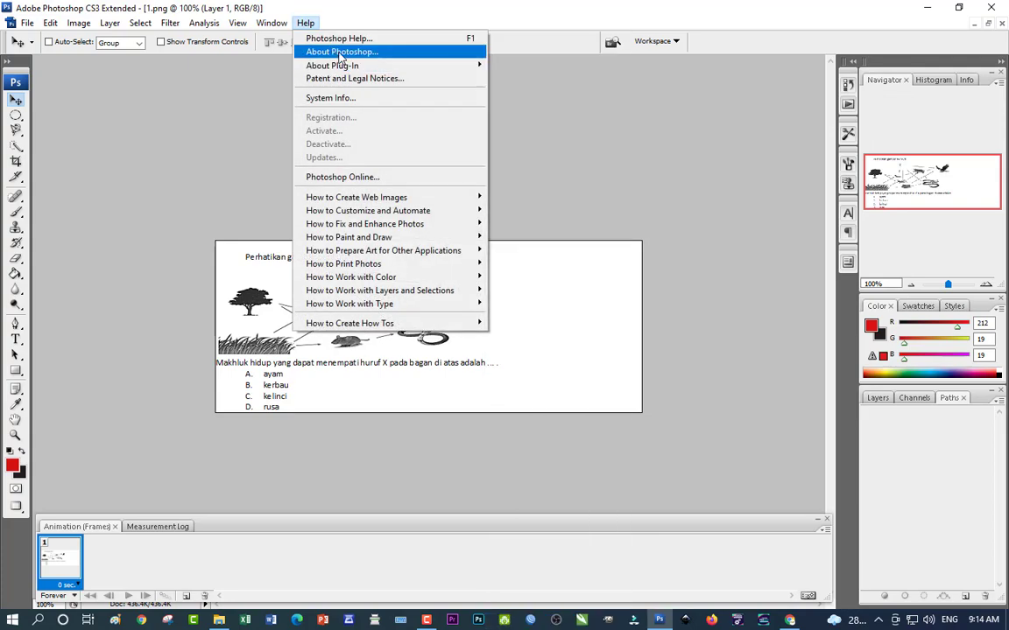
pyautogui.click(342, 53)
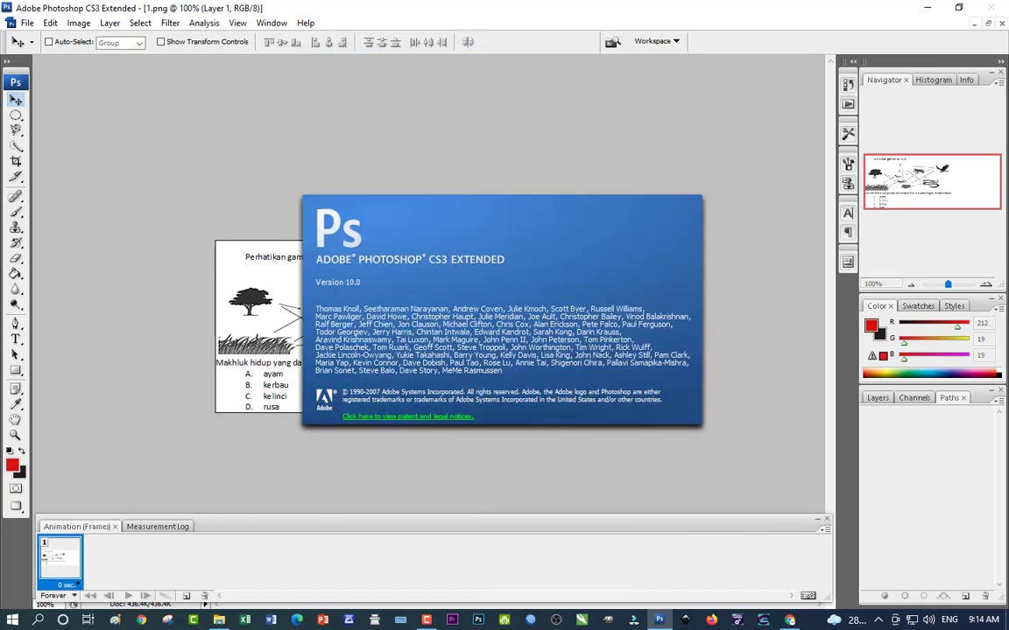
pyautogui.click(429, 153)
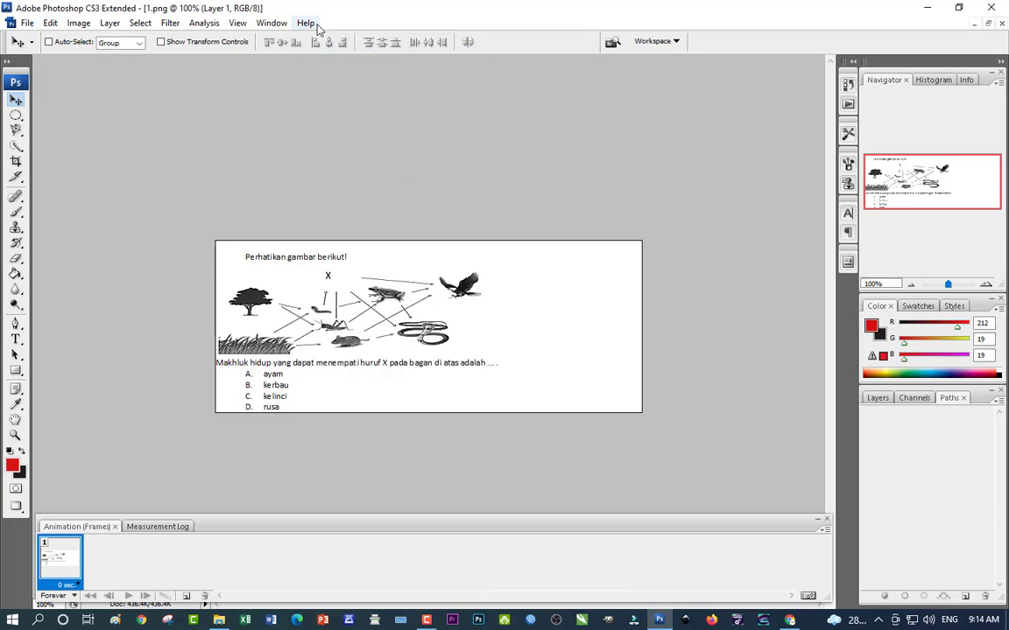
# Step: View the About information for the Camera Raw plug-in and close it
pyautogui.click(305, 23)
pyautogui.moveTo(344, 68)
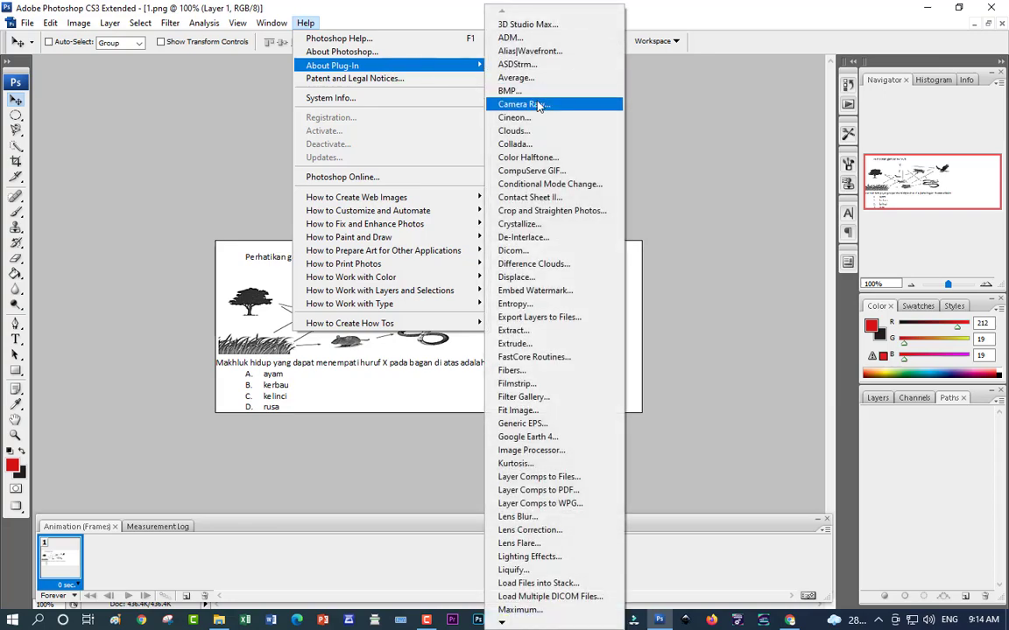
pyautogui.click(536, 105)
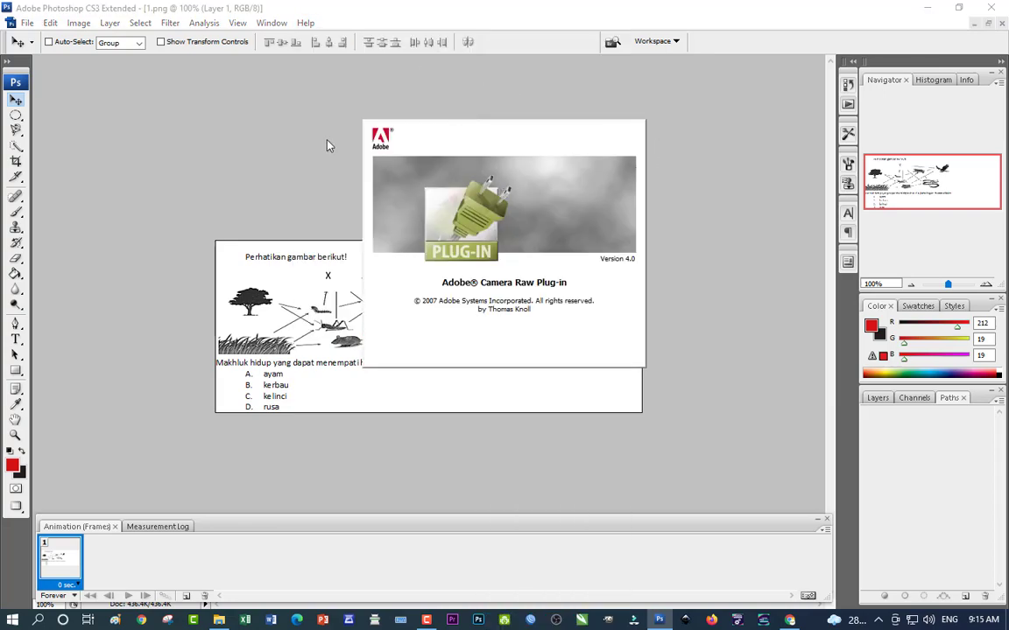
pyautogui.click(473, 144)
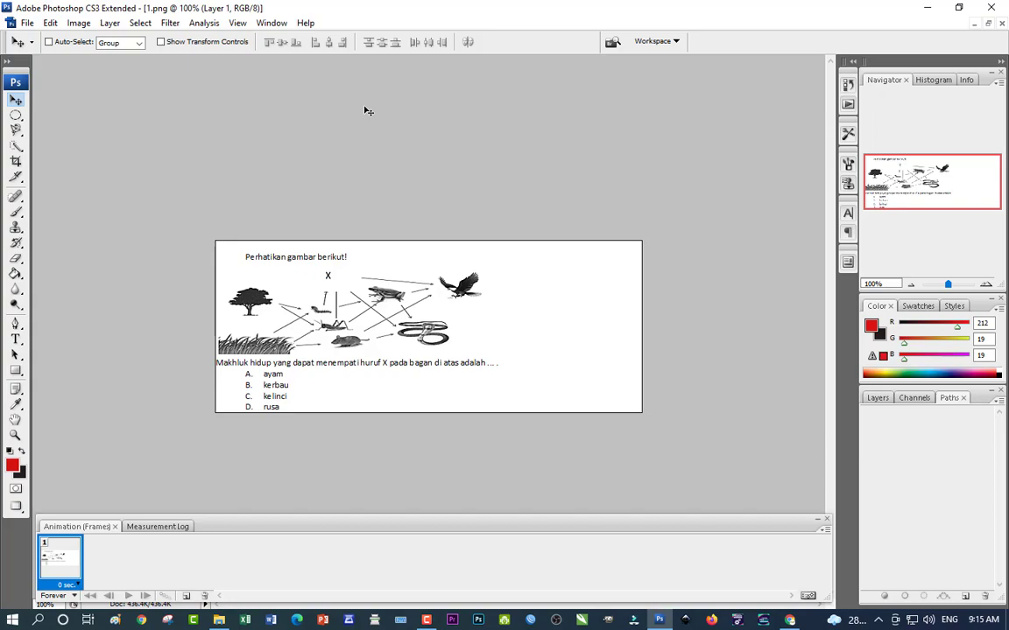
pyautogui.click(305, 23)
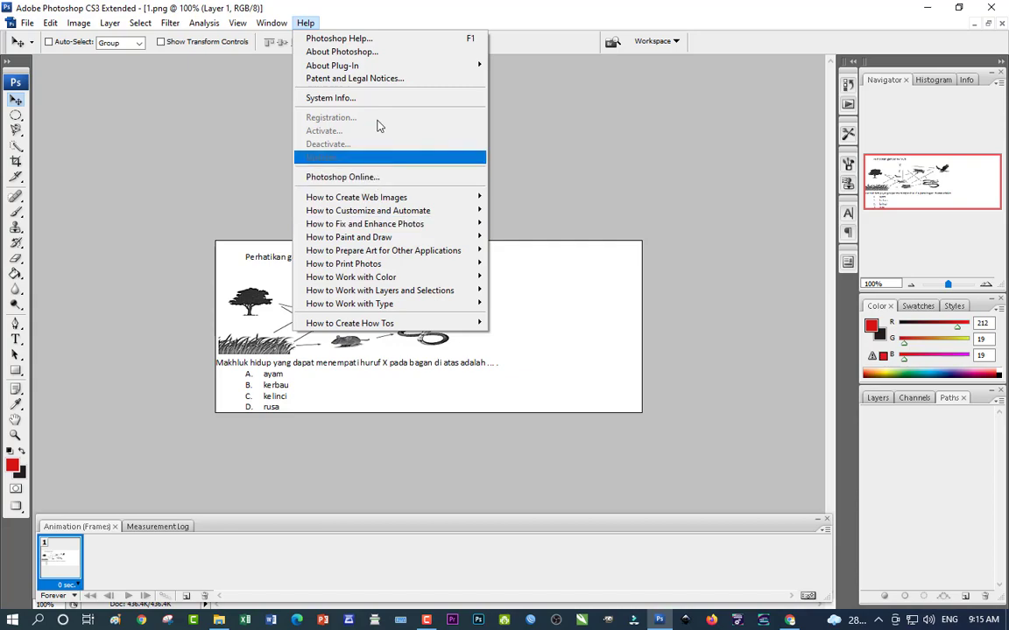
pyautogui.moveTo(380, 331)
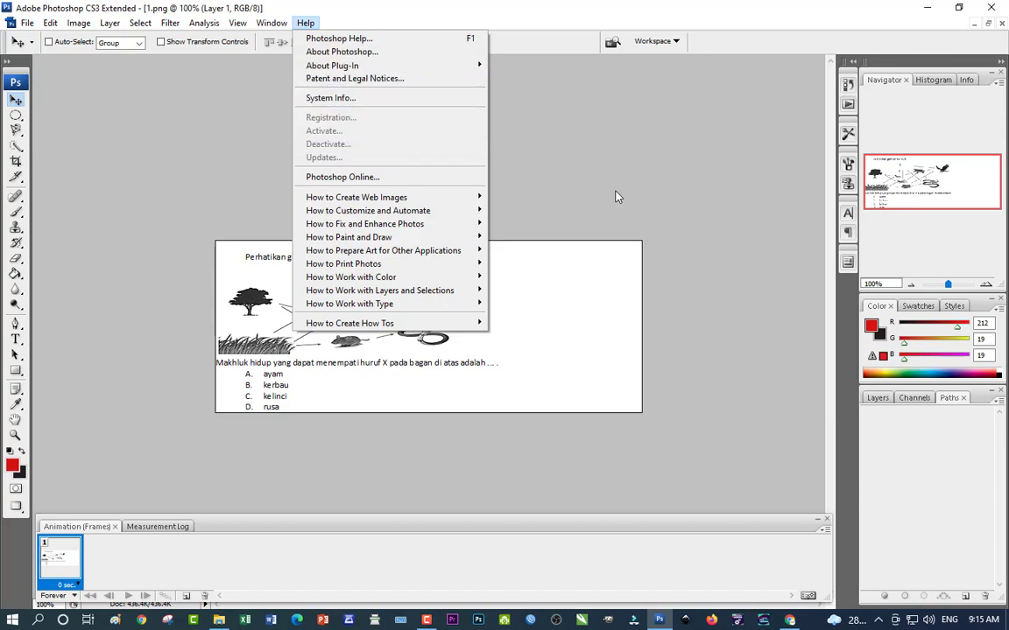
pyautogui.click(554, 173)
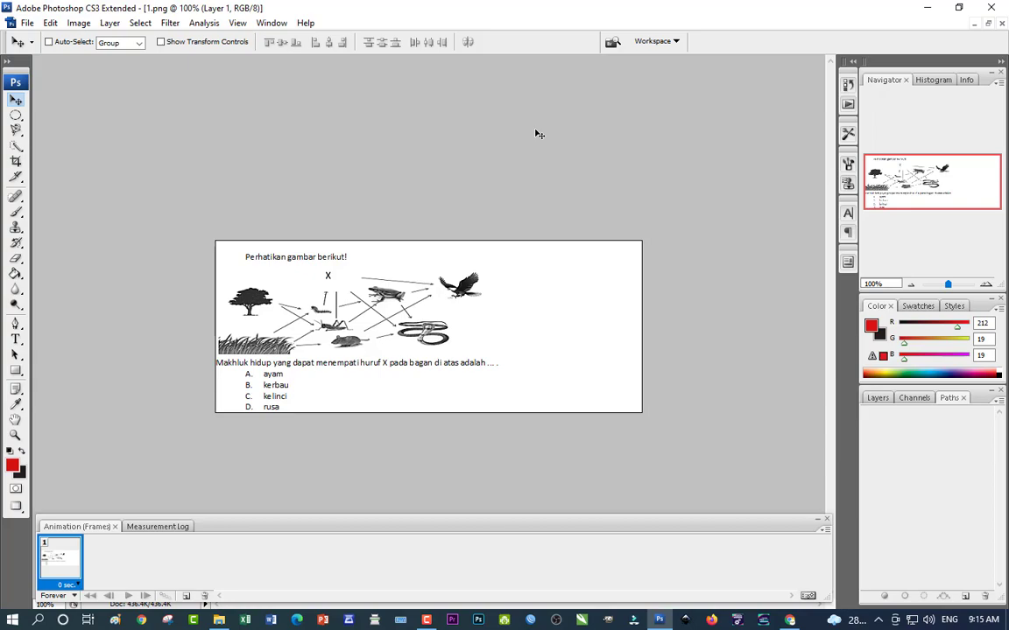